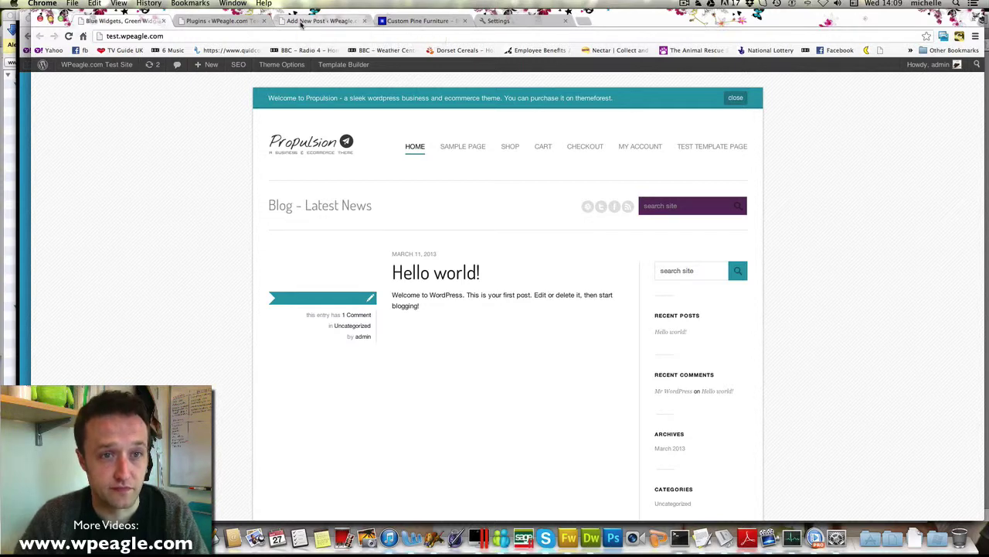
# Switch to the draft post "Custom made to measure pine furniture" and look through its content and options down to the WordPress SEO by Yoast settings
pyautogui.click(301, 21)
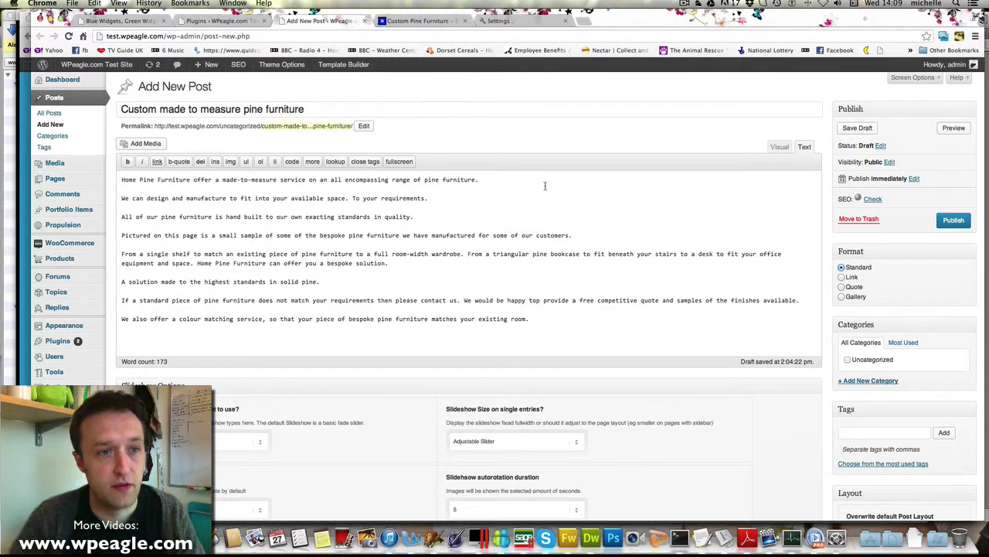
pyautogui.scroll(-1, 543, 177)
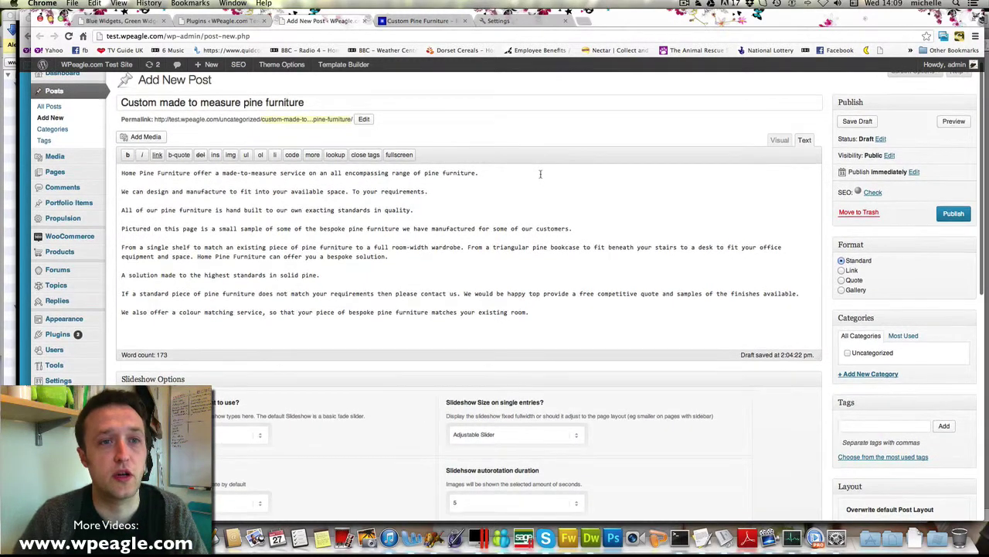
pyautogui.scroll(-5, 540, 174)
pyautogui.scroll(5, 540, 174)
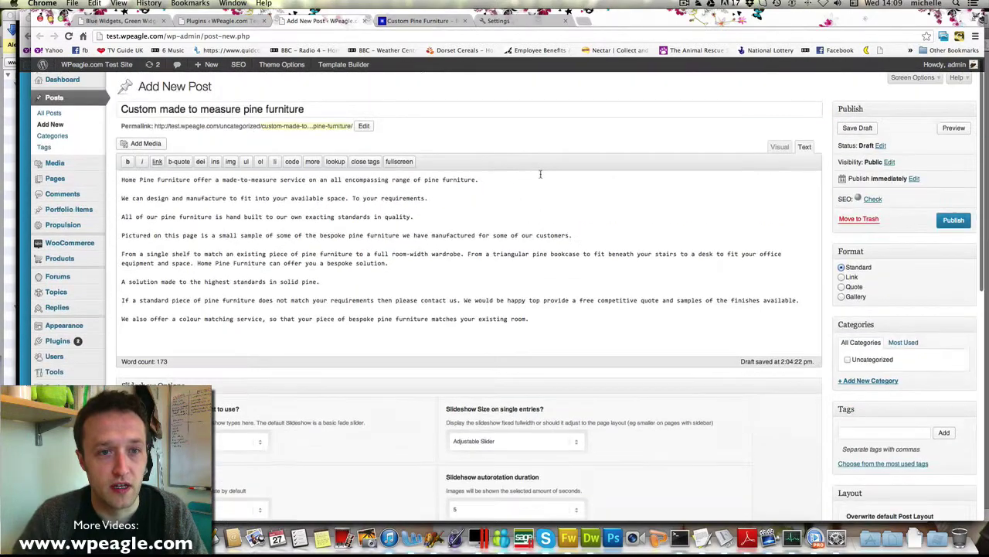
pyautogui.scroll(-5, 422, 223)
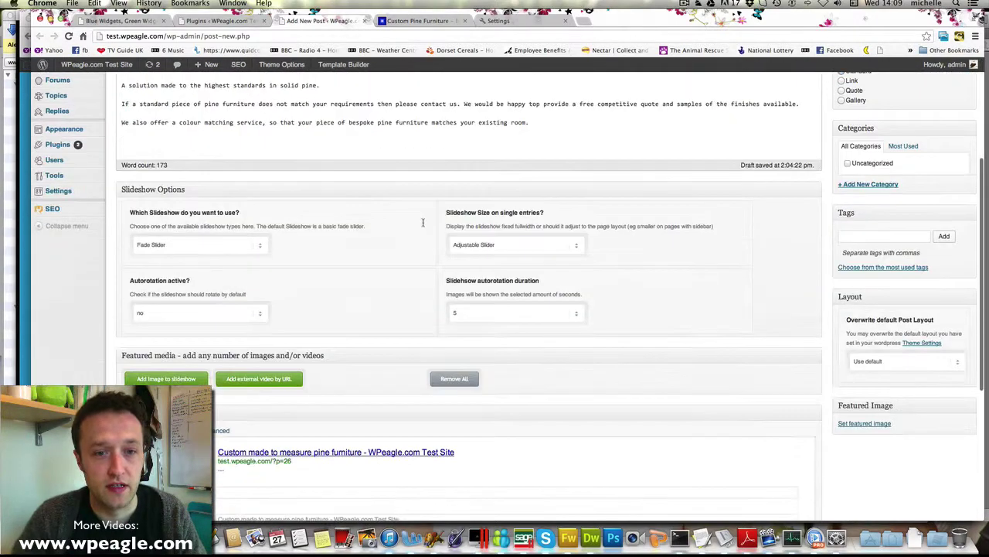
pyautogui.scroll(-4, 423, 226)
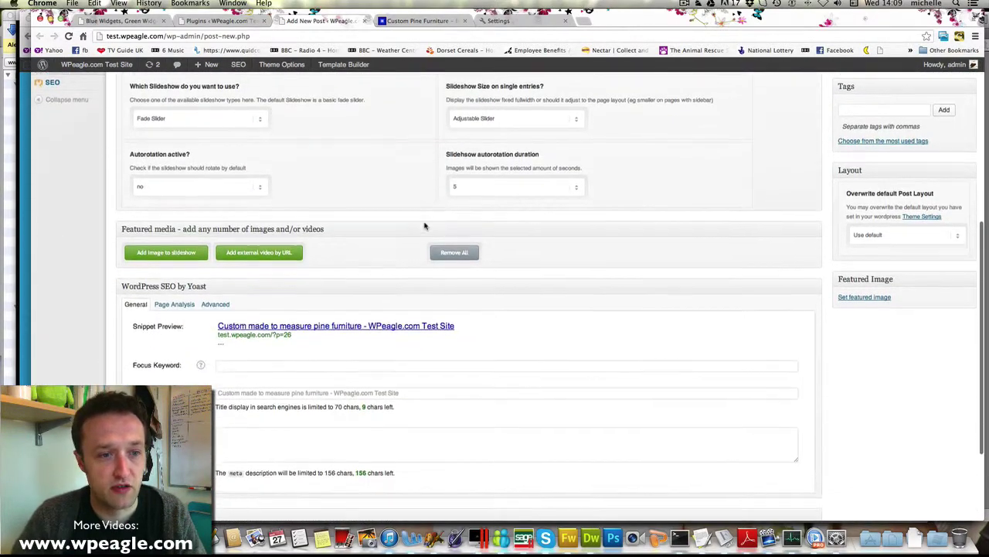
pyautogui.scroll(-1, 423, 225)
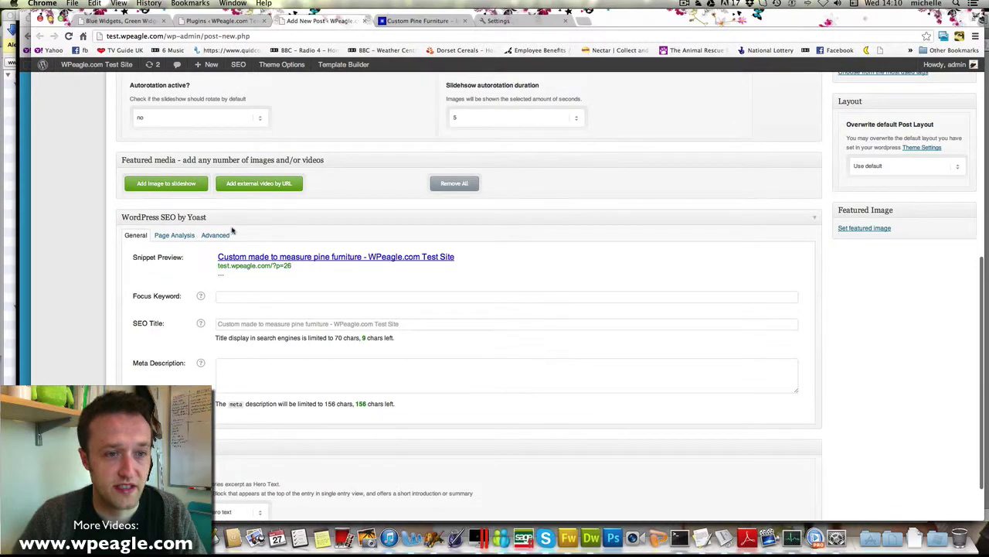
pyautogui.scroll(-2, 286, 306)
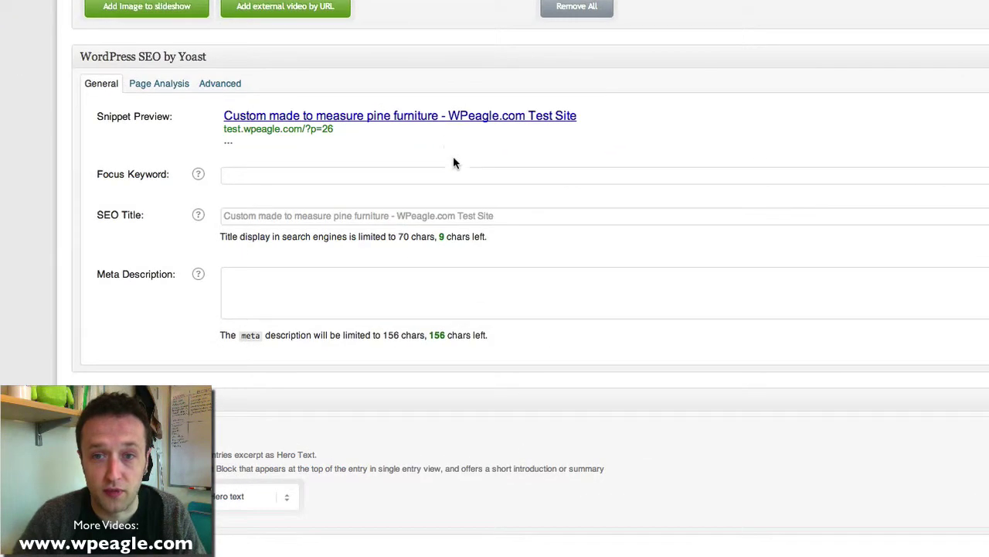
# Set the post's focus keyword to the suggested phrase "custom pine furniture"
pyautogui.click(371, 175)
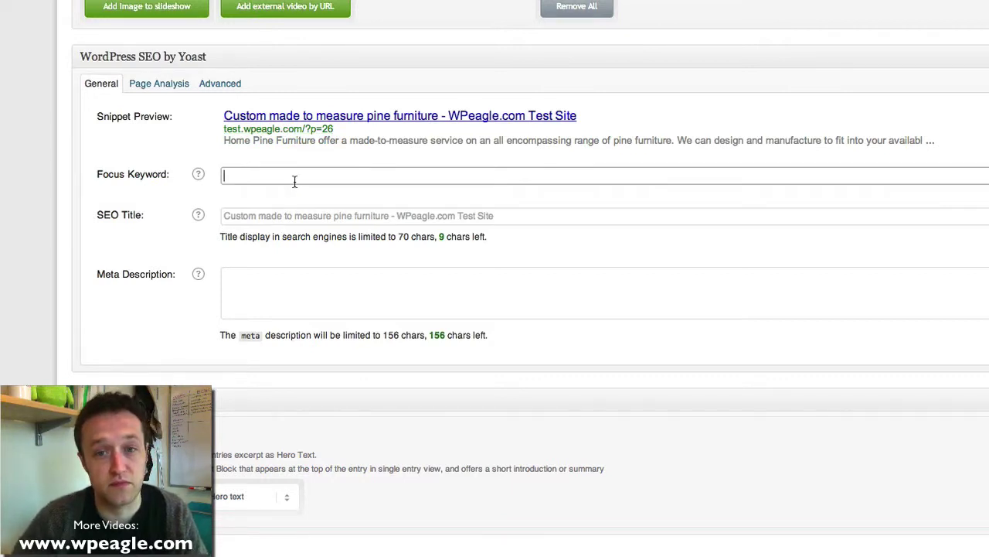
pyautogui.write('cust')
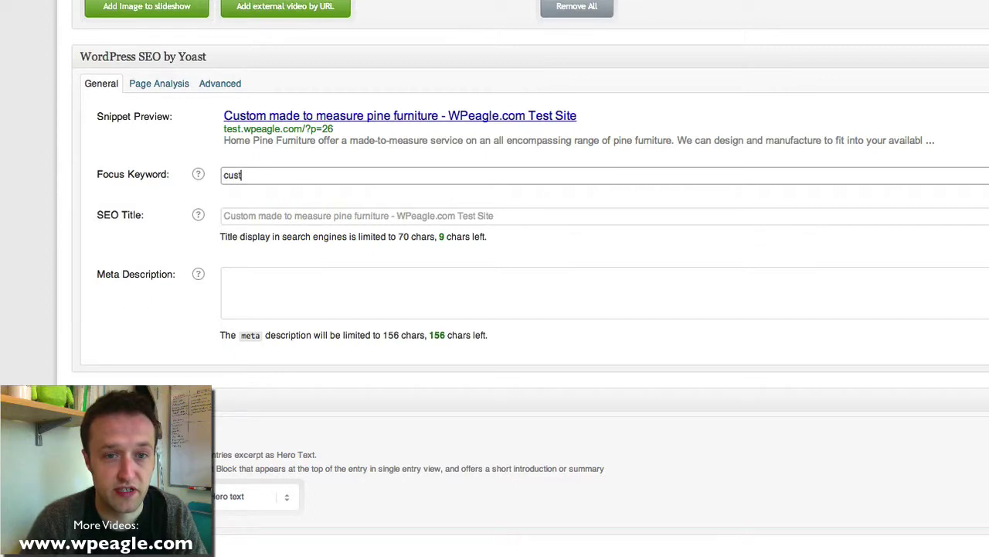
pyautogui.write('om')
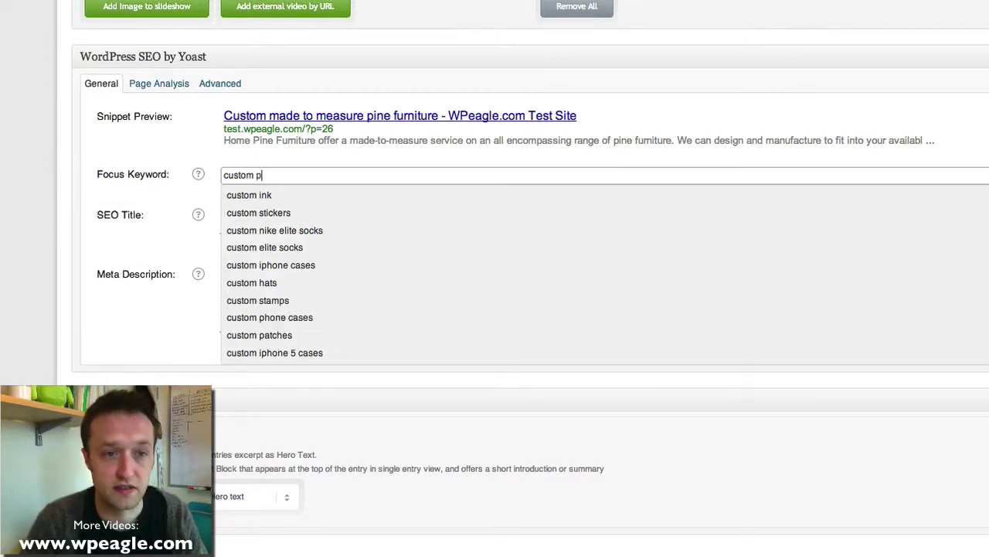
pyautogui.write(' pine')
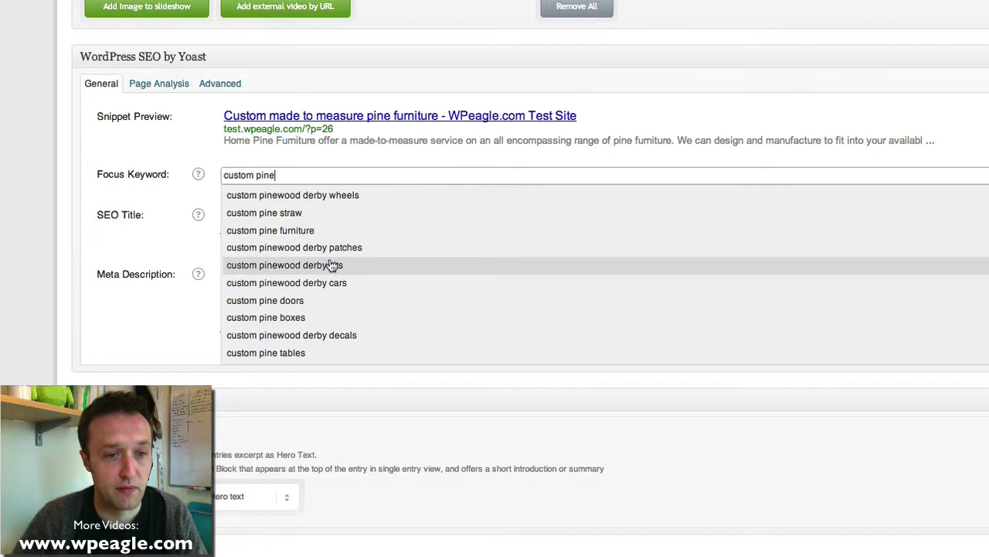
pyautogui.click(314, 232)
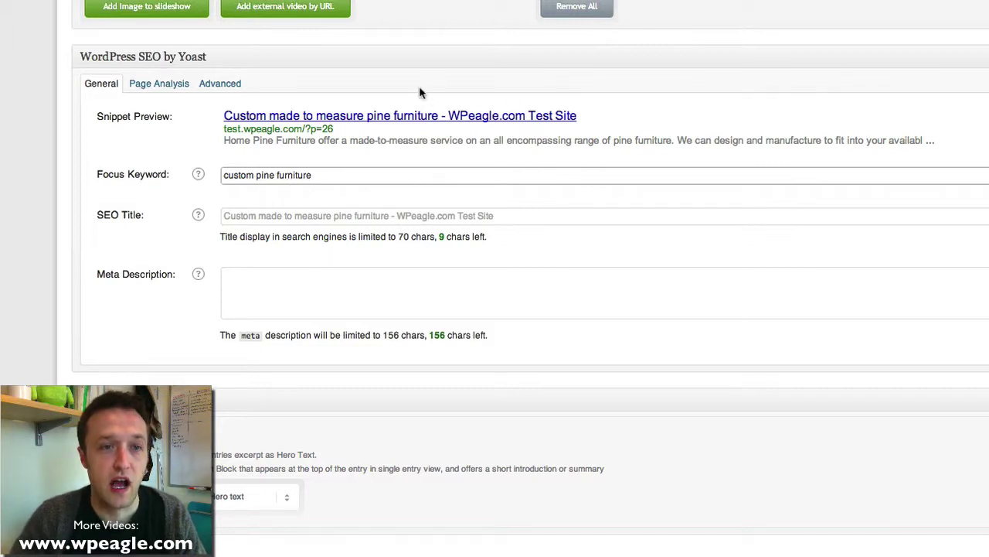
# Set the SEO title to "Custom Pine Furniture - Made to Measure to your specification."
pyautogui.click(263, 216)
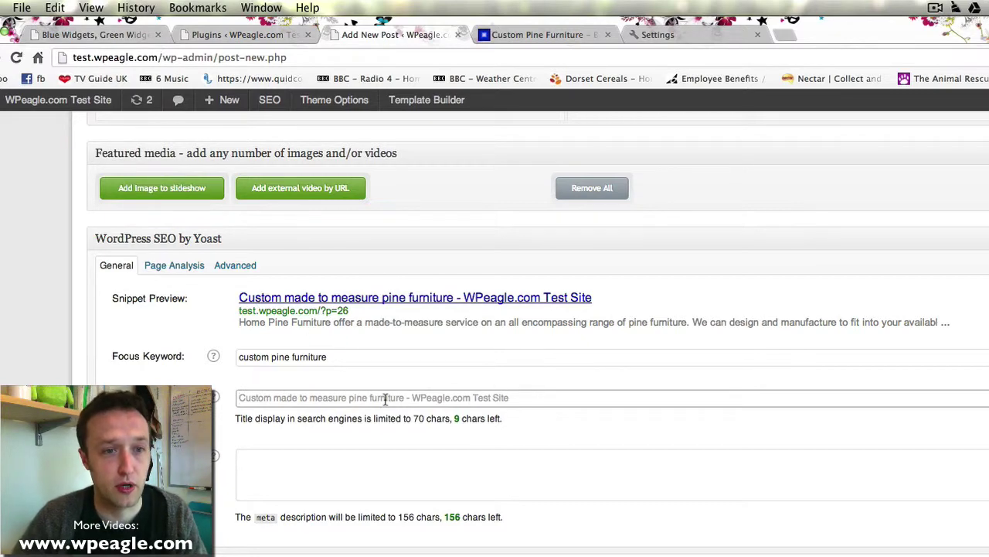
pyautogui.write('Custo')
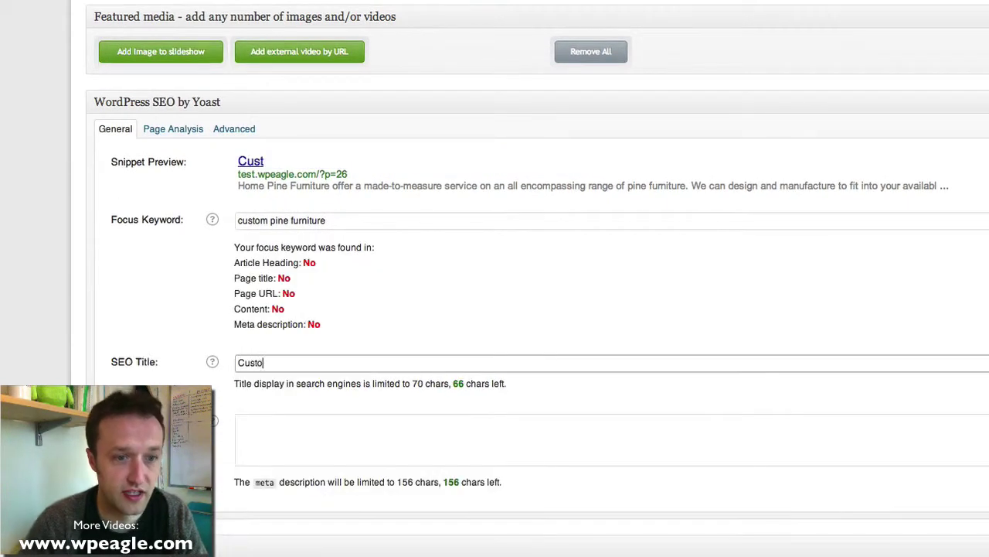
pyautogui.write('m Pi')
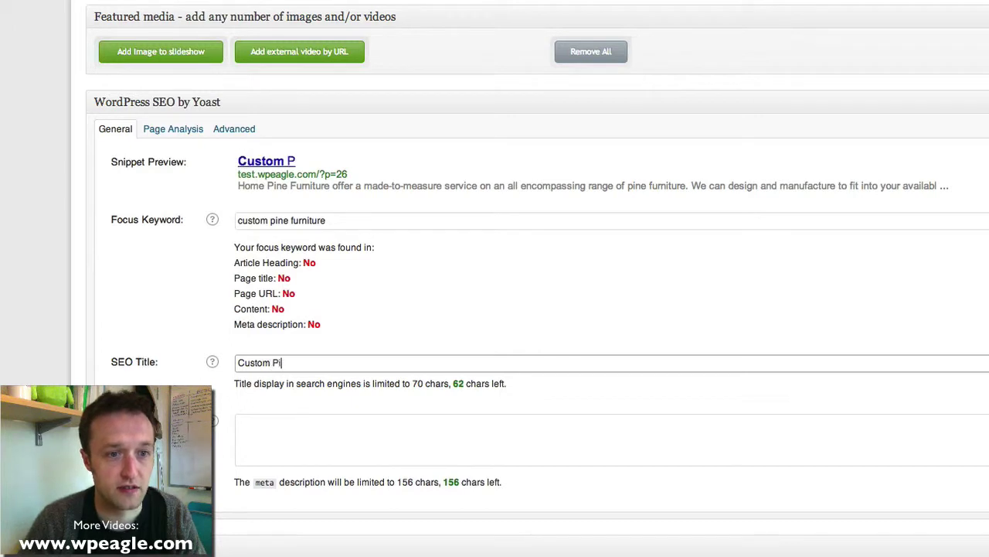
pyautogui.write('ne Furnitur')
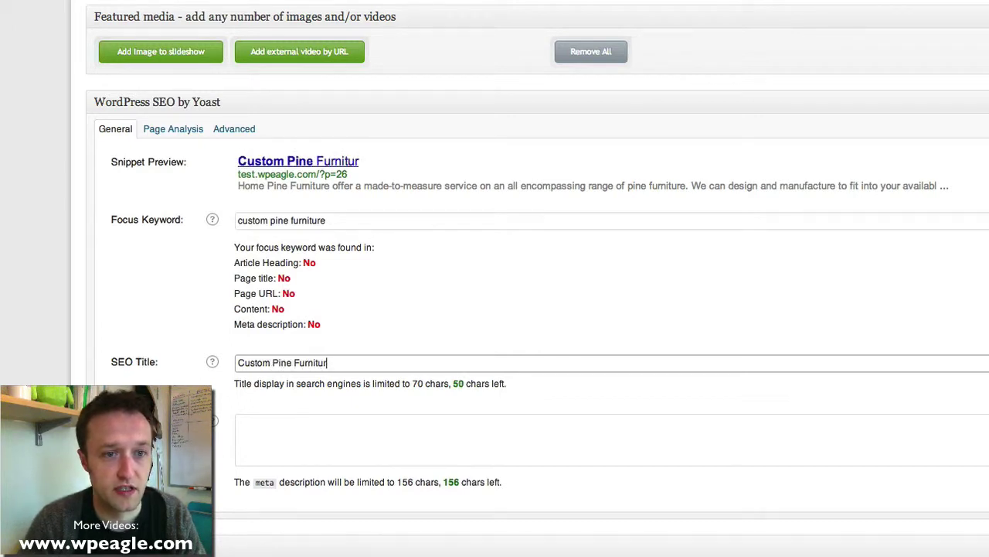
pyautogui.write('e - Made ')
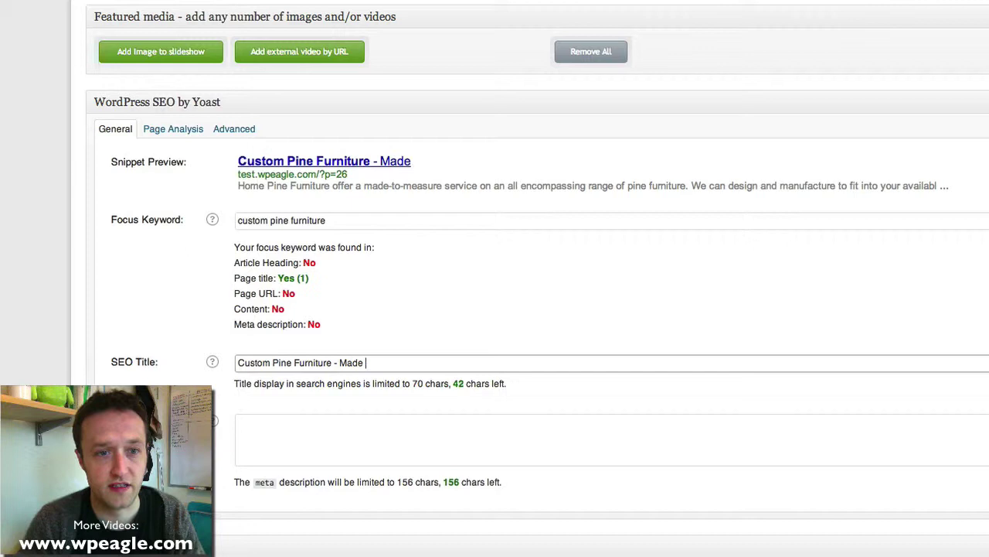
pyautogui.write('to Measure')
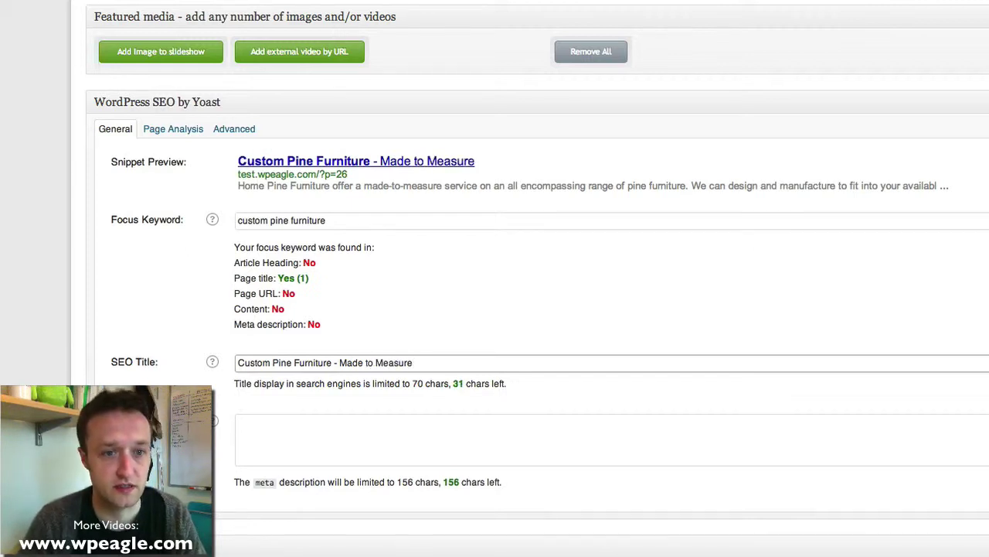
pyautogui.write(' to your spe')
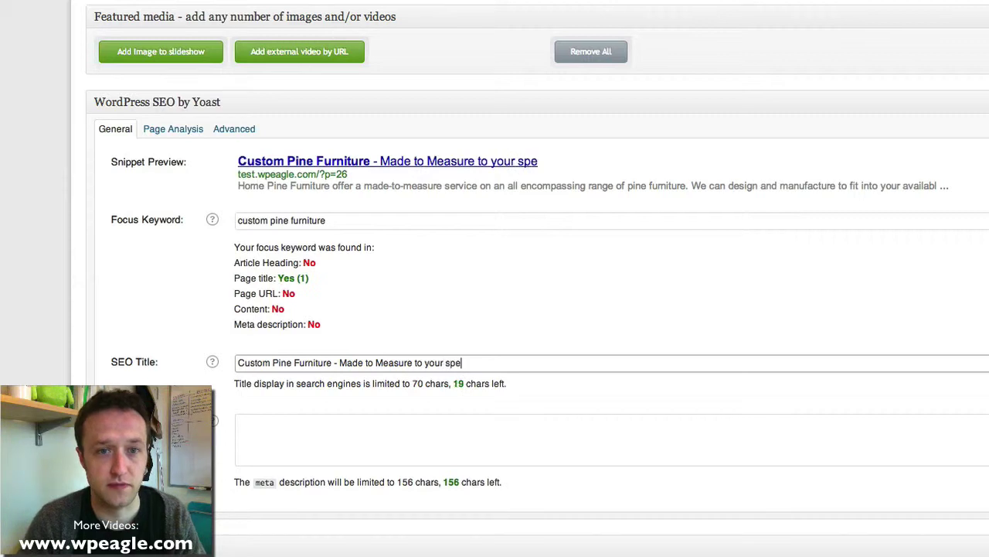
pyautogui.write('cifiactio')
pyautogui.press('BackSpace')
pyautogui.press('BackSpace')
pyautogui.press('BackSpace')
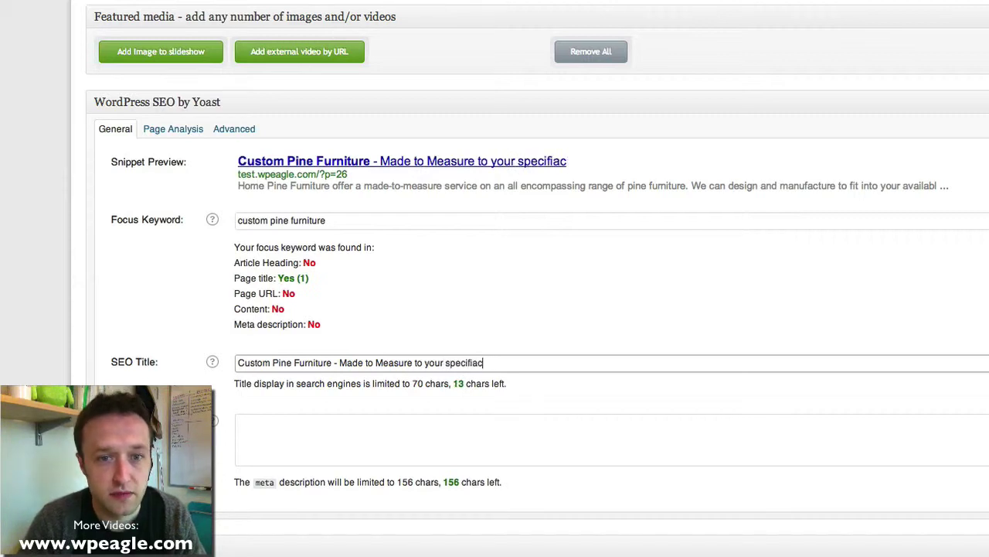
pyautogui.press('BackSpace')
pyautogui.press('BackSpace')
pyautogui.write('cation.')
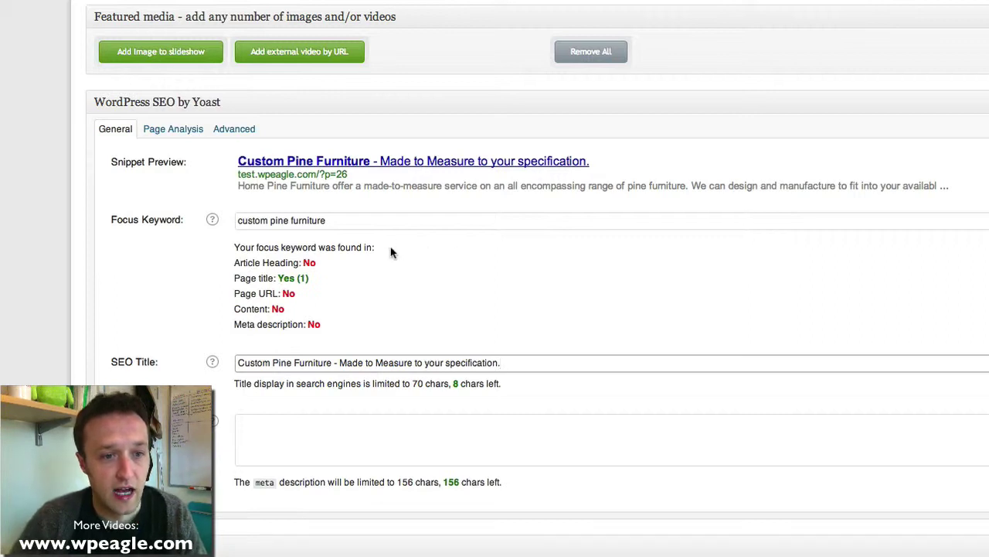
# Begin the meta description with a sentence saying the Custom Pine Furniture is "made to a very high standard."
pyautogui.scroll(-1, 293, 282)
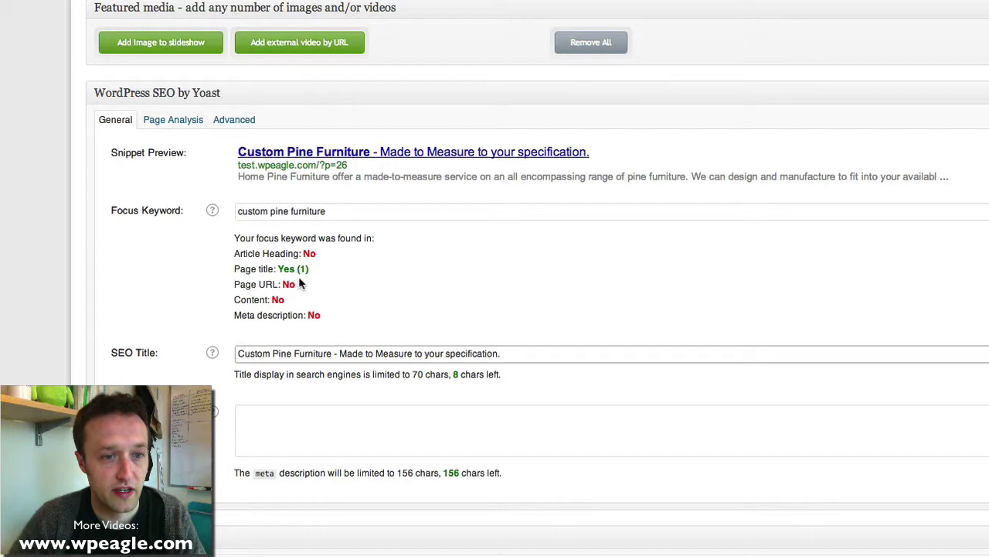
pyautogui.scroll(-3, 317, 278)
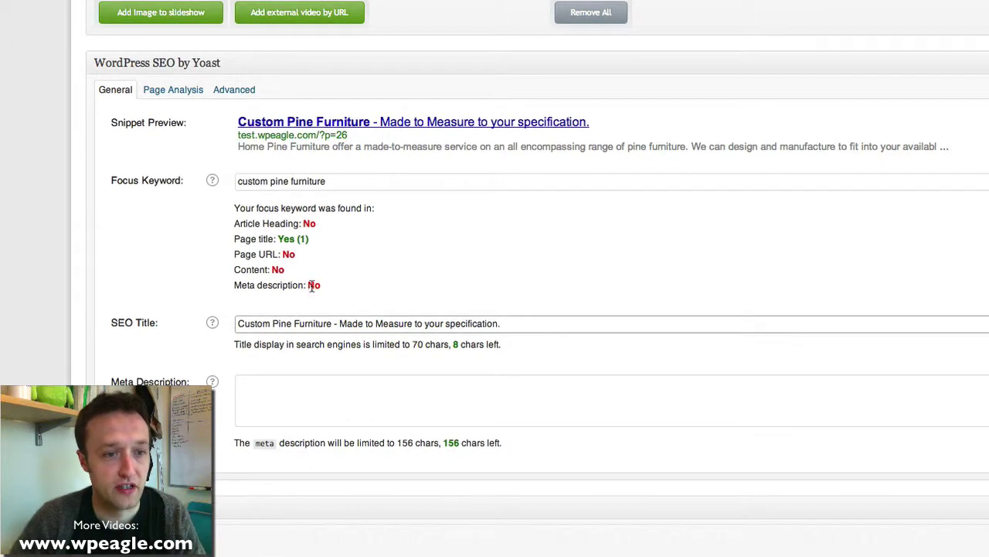
pyautogui.click(295, 392)
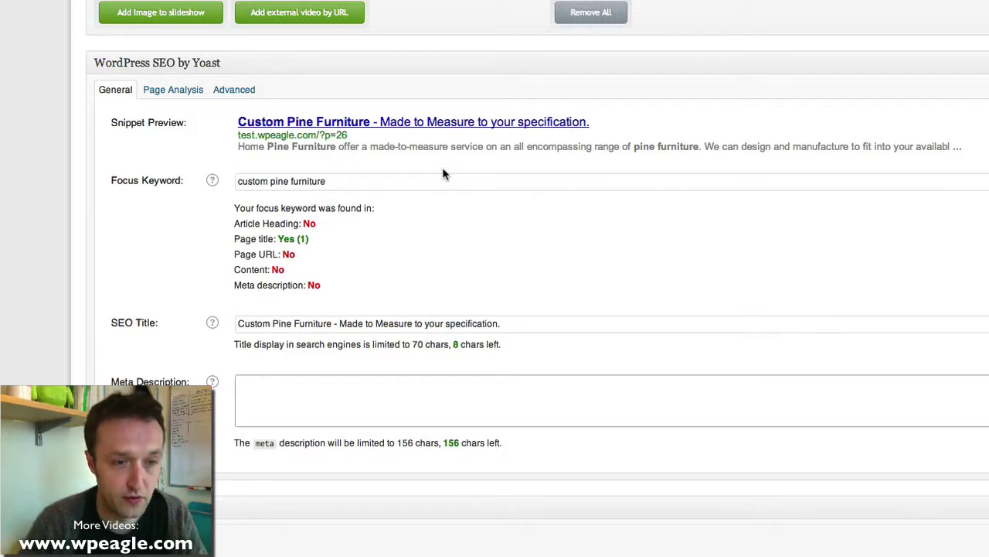
pyautogui.write('Custom Pine F')
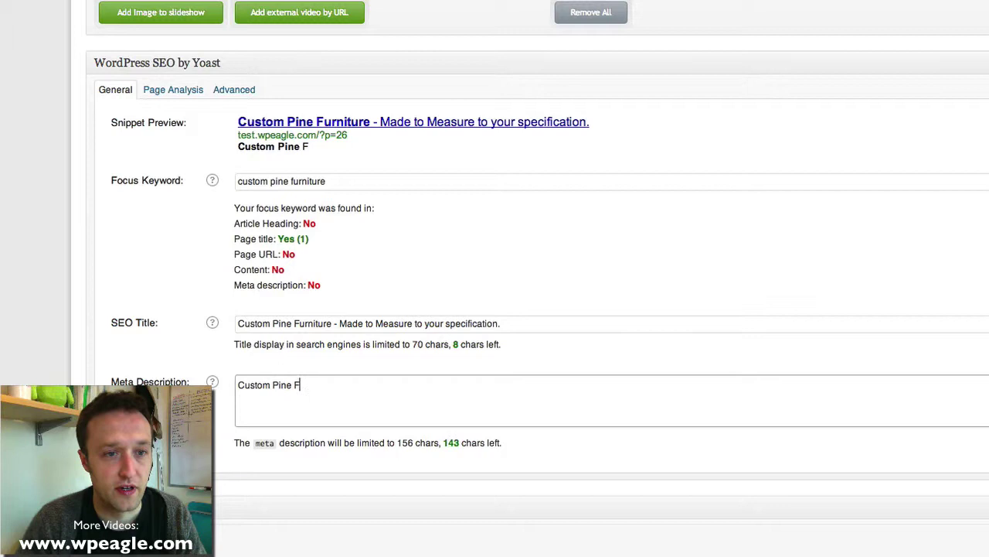
pyautogui.write('u')
pyautogui.press('BackSpace')
pyautogui.write('urn')
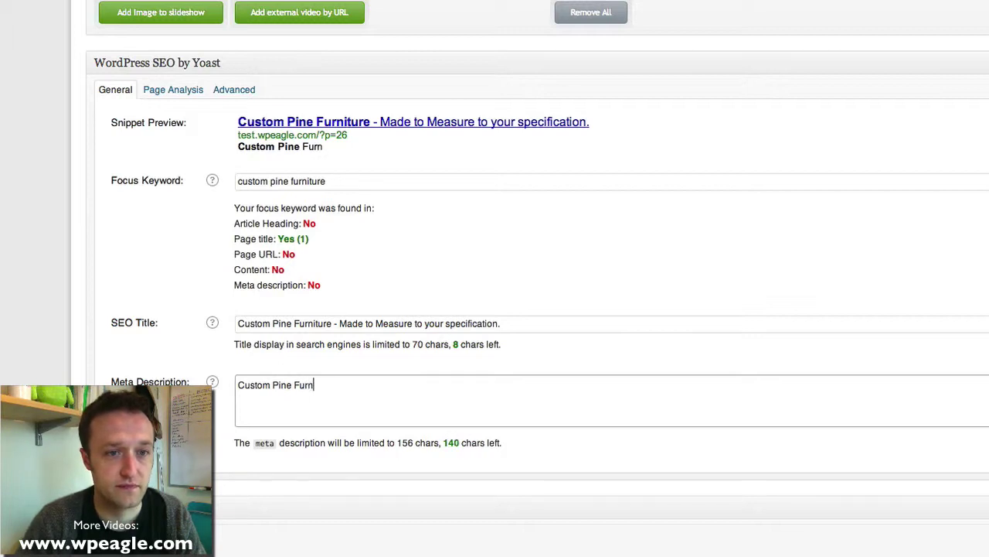
pyautogui.write('titure made to')
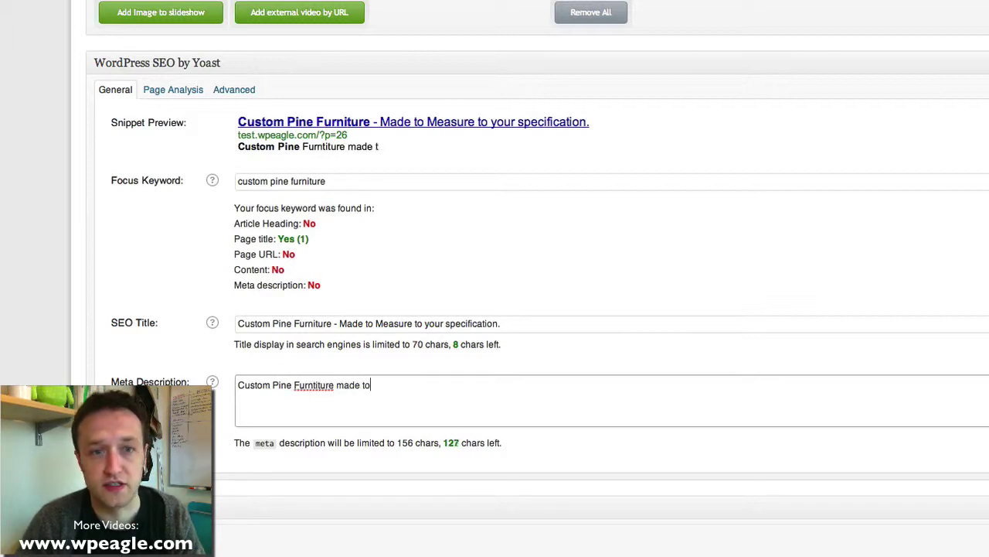
pyautogui.write(' a vdry')
pyautogui.press('BackSpace')
pyautogui.press('BackSpace')
pyautogui.press('BackSpace')
pyautogui.write('ery')
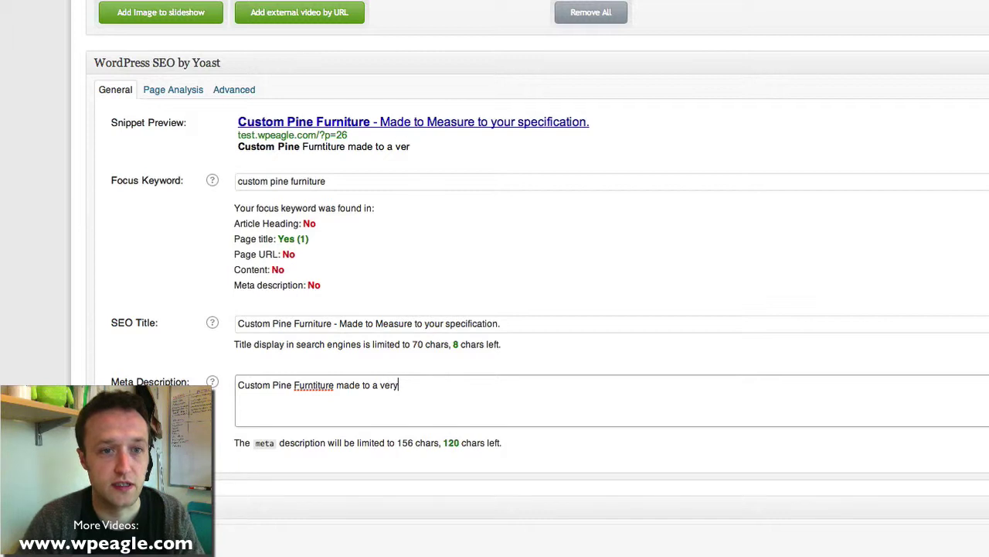
pyautogui.write(' high standard. ')
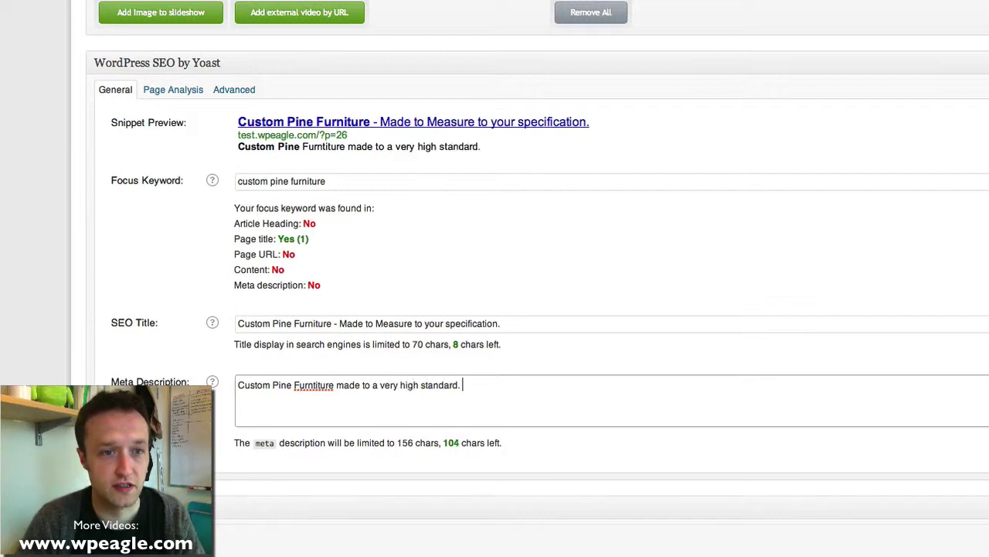
# Correct the misspelled "Furniture" in the meta description and finish it with "Order you Custom Pine Furniture today."
pyautogui.write('Order you')
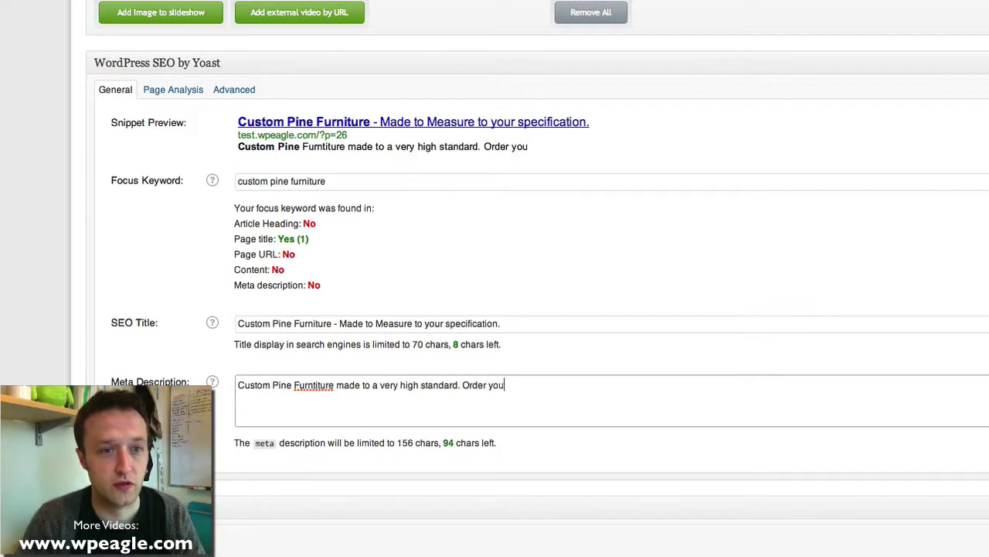
pyautogui.rightClick(326, 389)
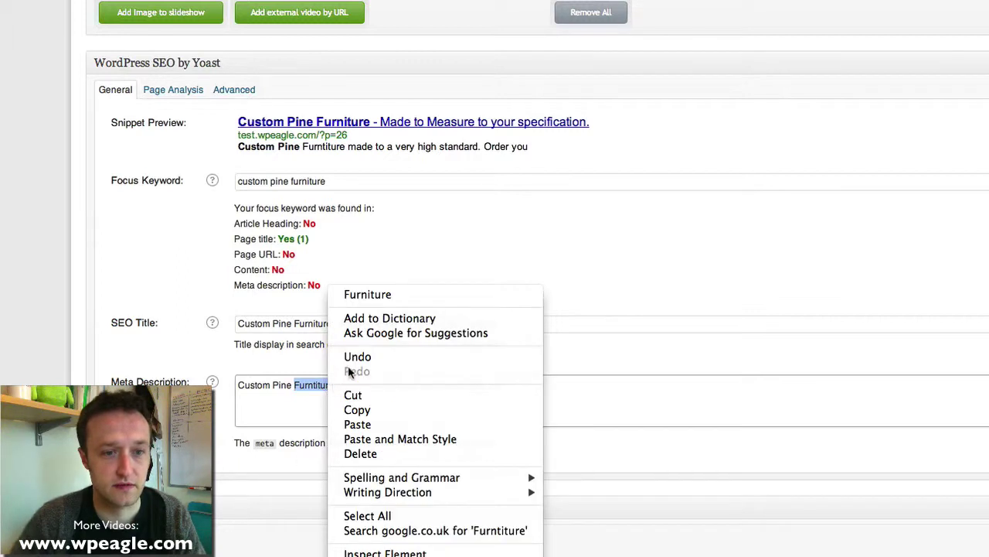
pyautogui.click(386, 294)
pyautogui.write('Custom Pin')
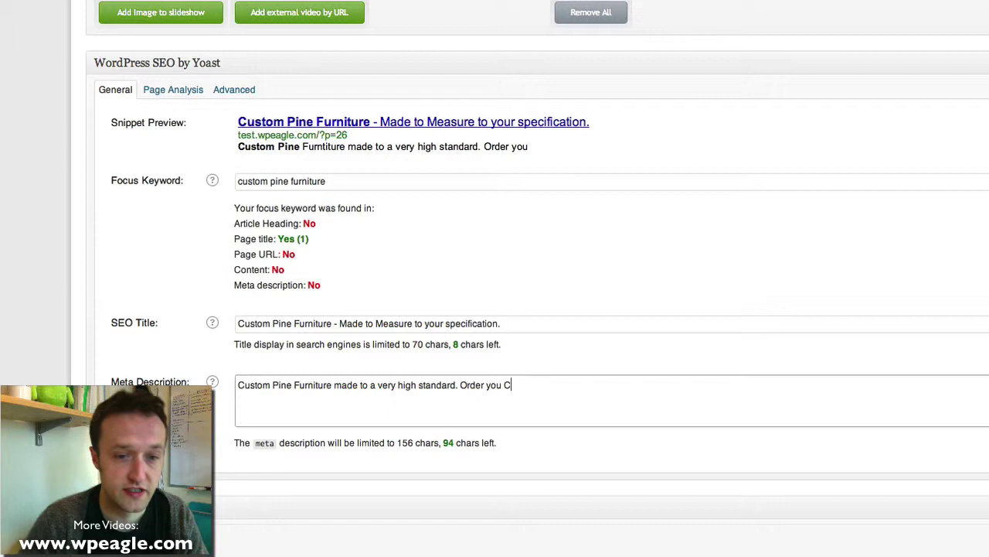
pyautogui.write('e Fu')
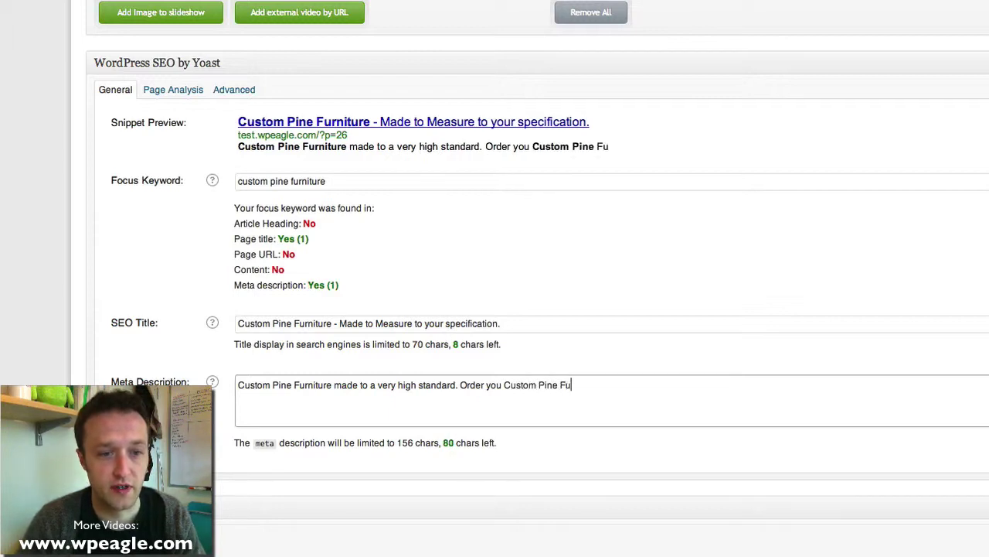
pyautogui.write('rniture today.')
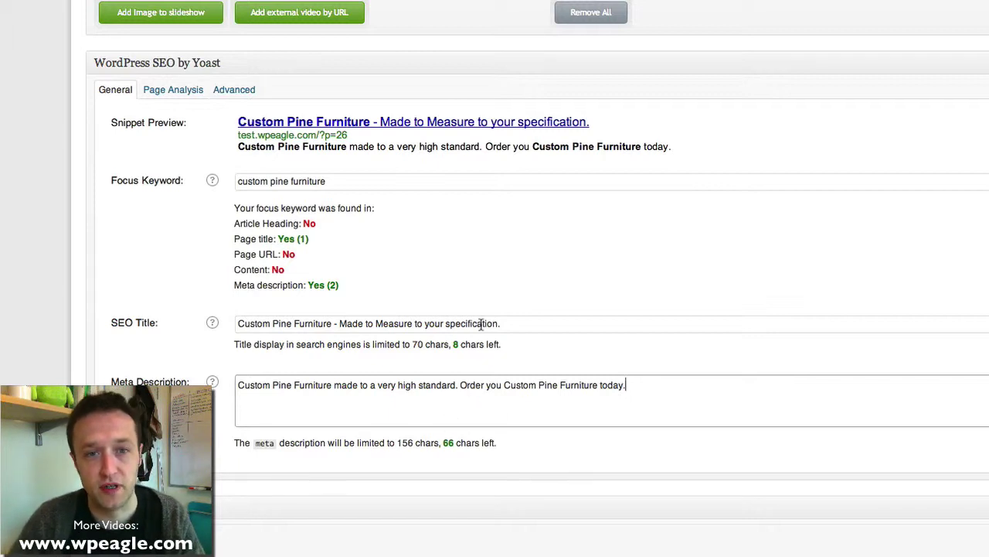
pyautogui.scroll(2, 479, 324)
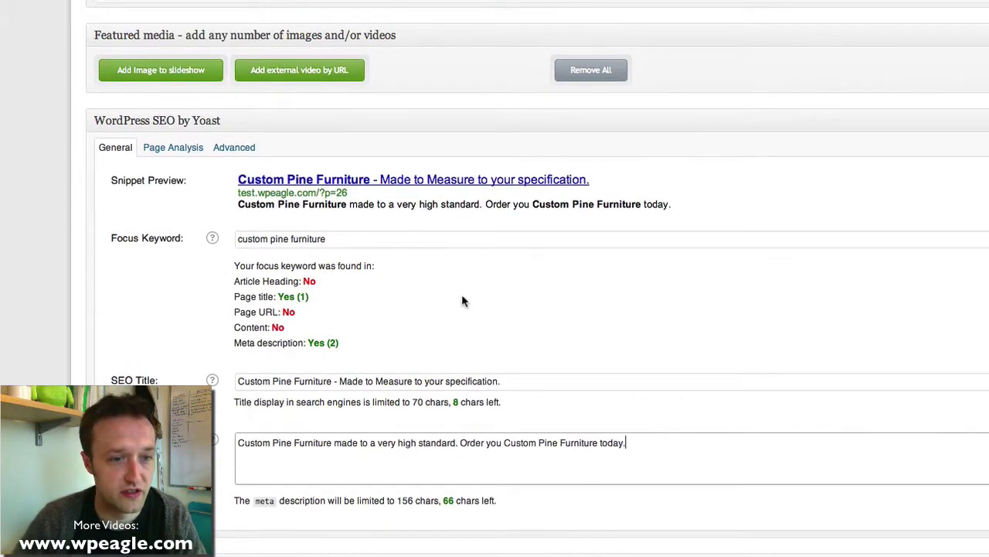
# Shorten the post title to "Custom Pine Furniture", removing "made to measure" and capitalising the remaining words
pyautogui.scroll(1, 461, 298)
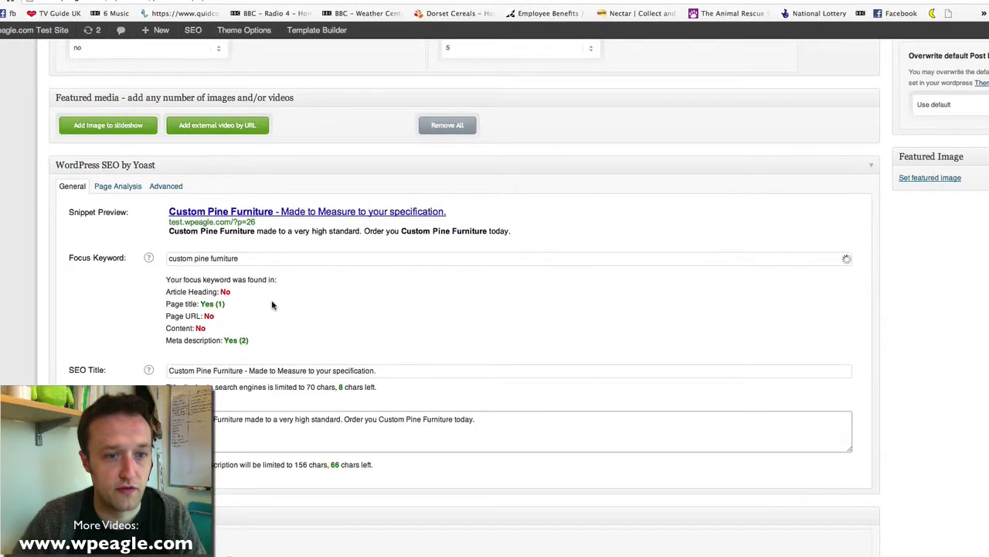
pyautogui.scroll(1, 276, 306)
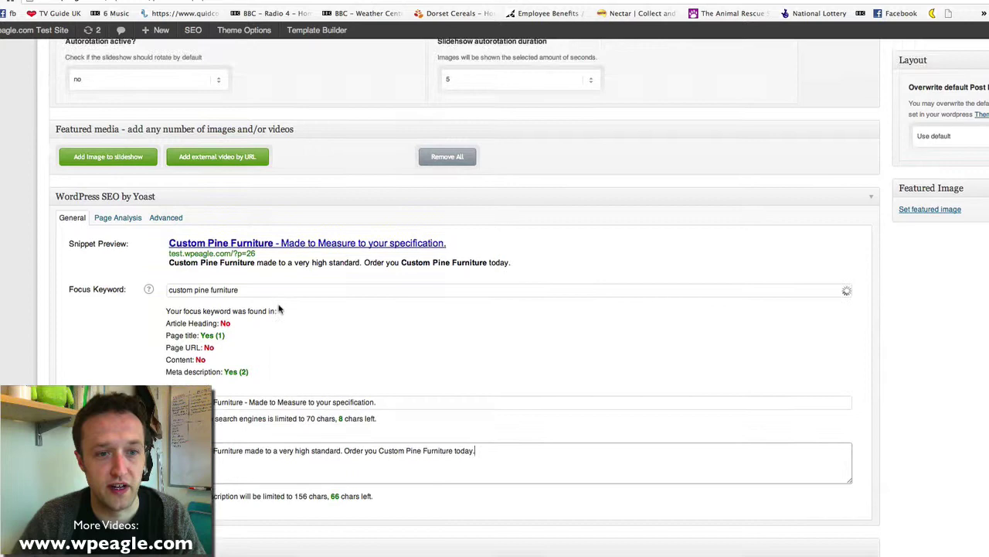
pyautogui.scroll(10, 279, 309)
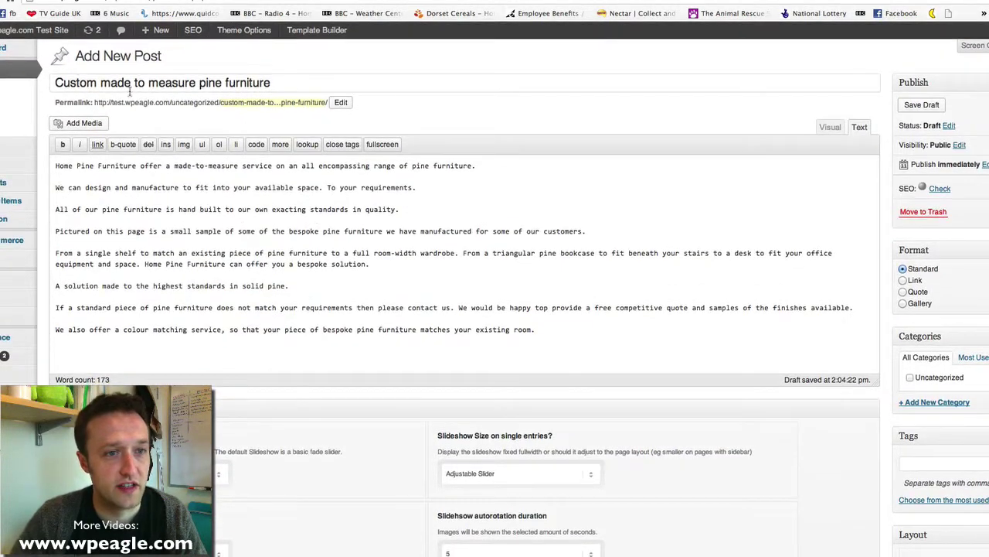
pyautogui.moveTo(197, 82); pyautogui.dragTo(99, 82)
pyautogui.press('BackSpace')
pyautogui.press('Delete')
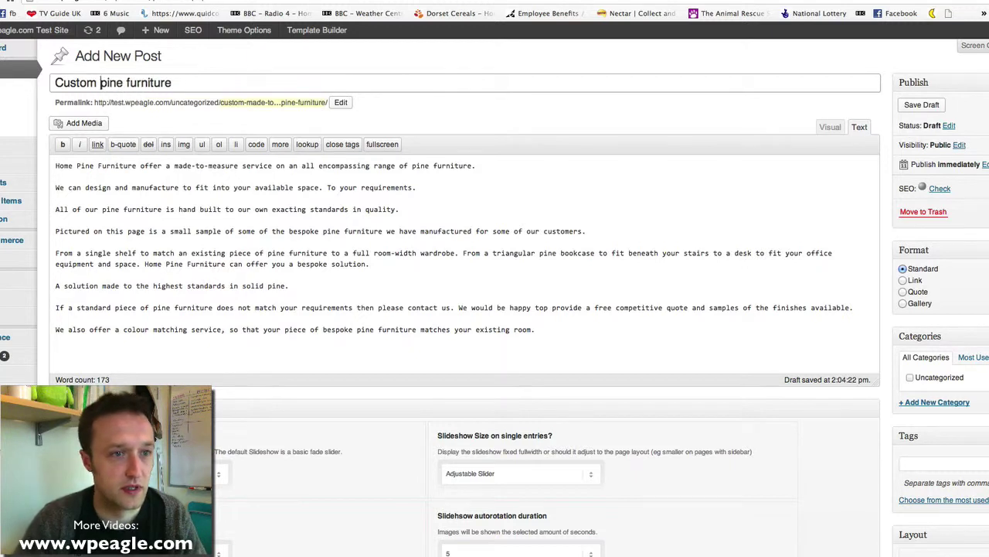
pyautogui.press('Delete')
pyautogui.write('P')
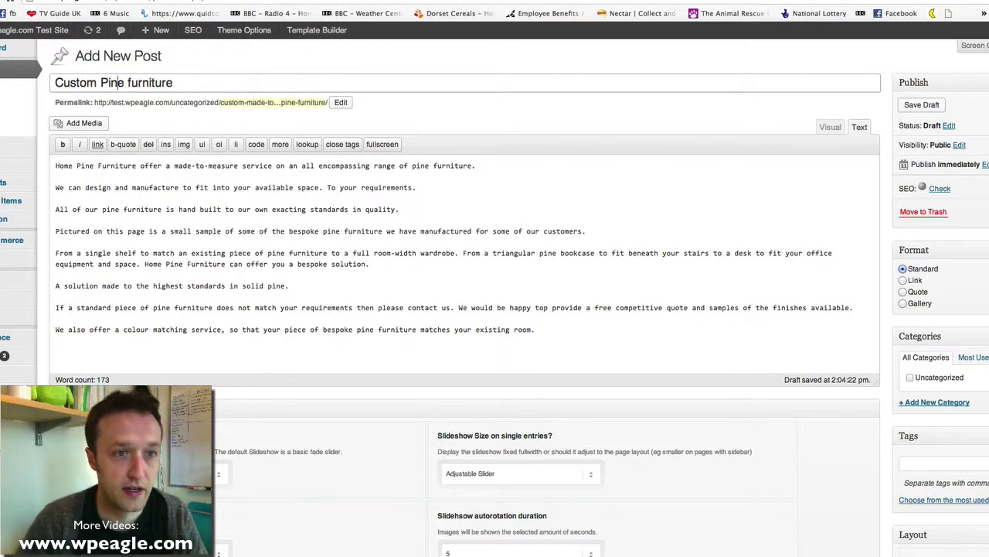
pyautogui.press('BackSpace')
pyautogui.write('F')
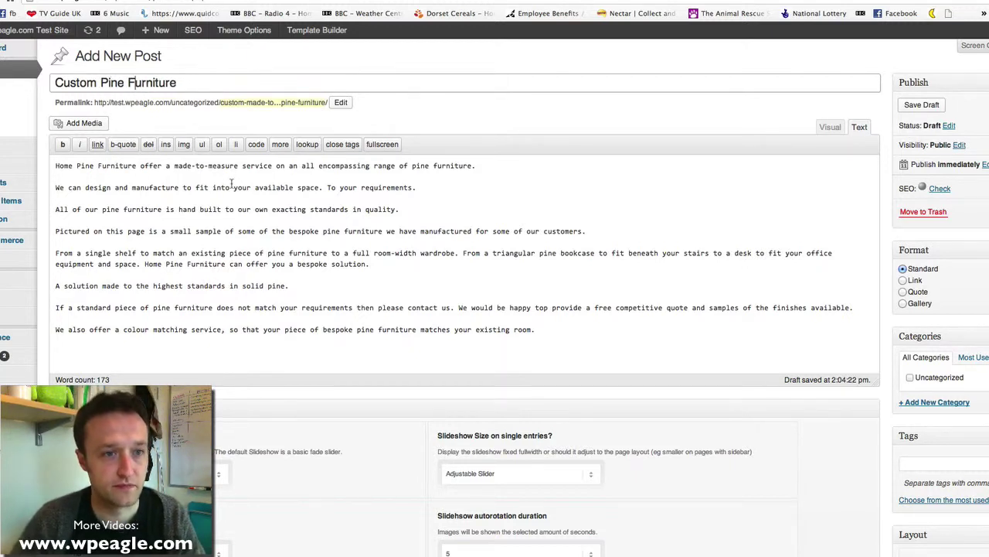
# Change the post's permalink slug to "custom-pine-furniture" and publish the post
pyautogui.click(341, 103)
pyautogui.write('custom-pine-')
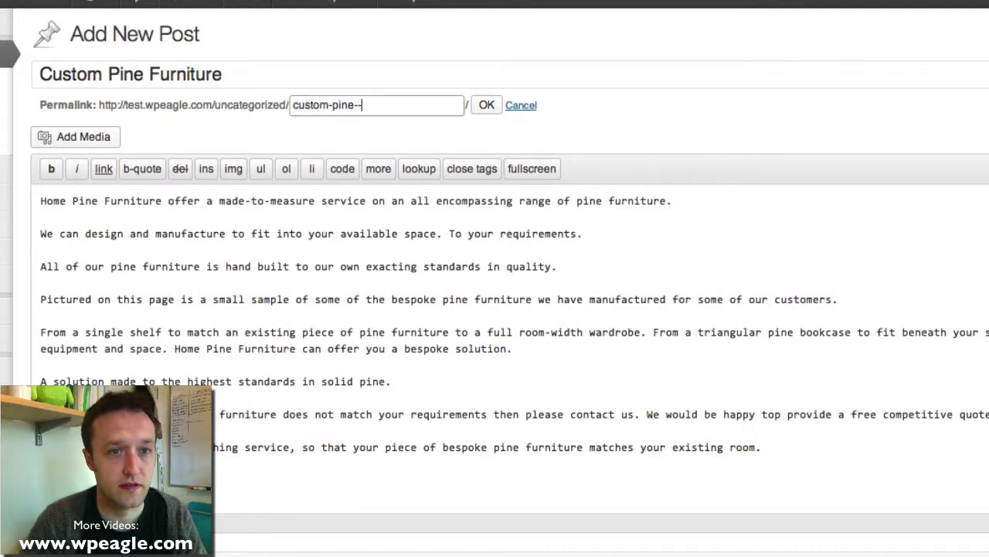
pyautogui.write('furniture')
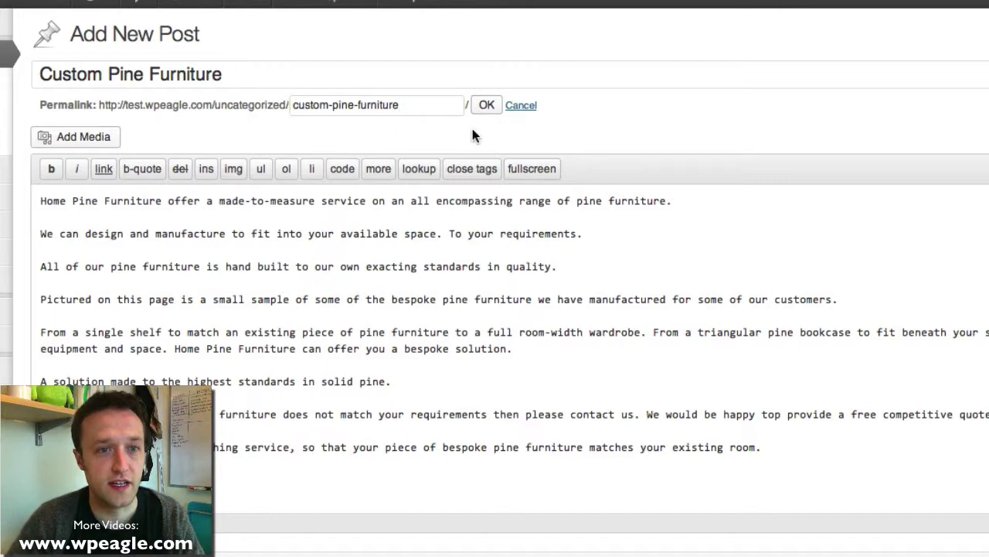
pyautogui.click(485, 107)
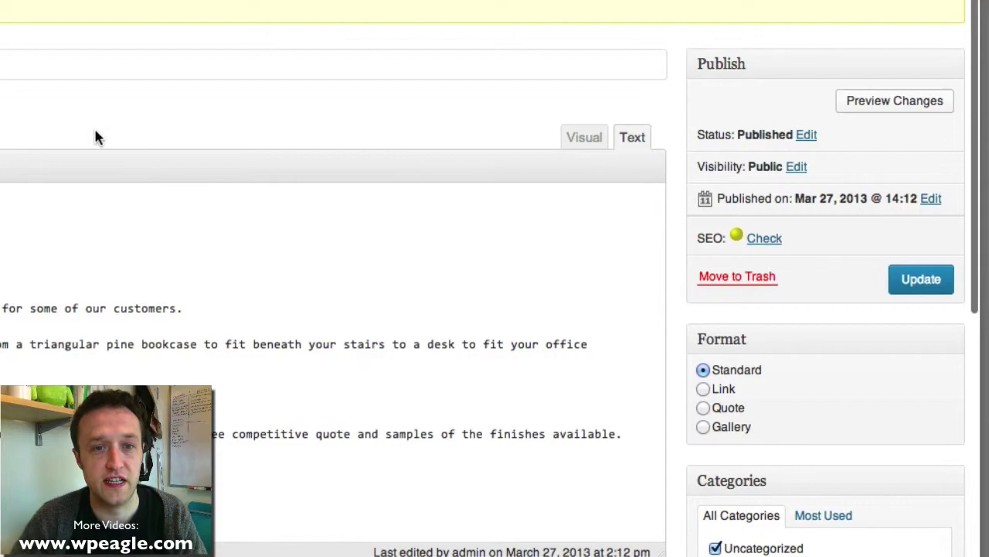
# Check where the focus keyword is found and insert "custom pine furniture" after "manufacture" in the second paragraph of the body text
pyautogui.scroll(-5, 96, 138)
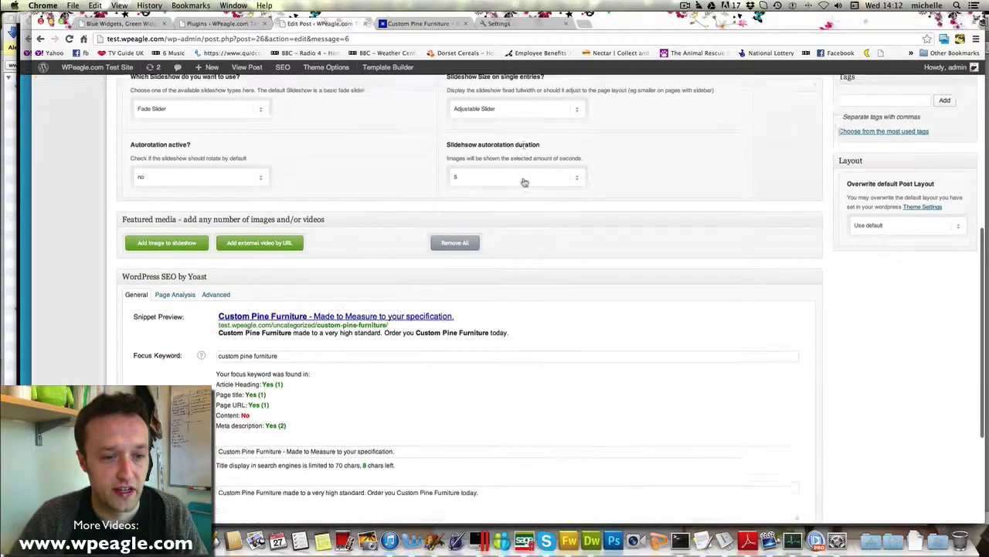
pyautogui.scroll(-3, 524, 182)
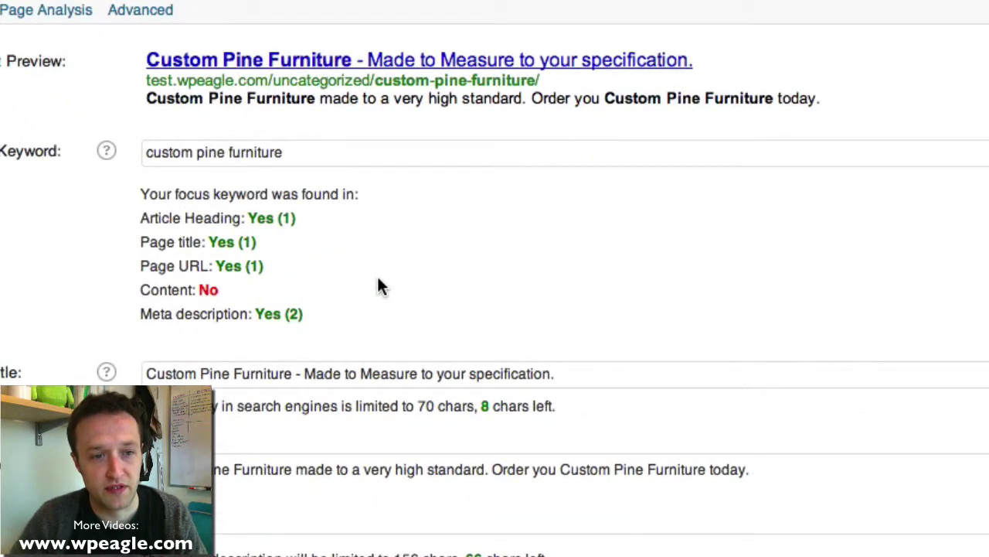
pyautogui.scroll(5, 317, 283)
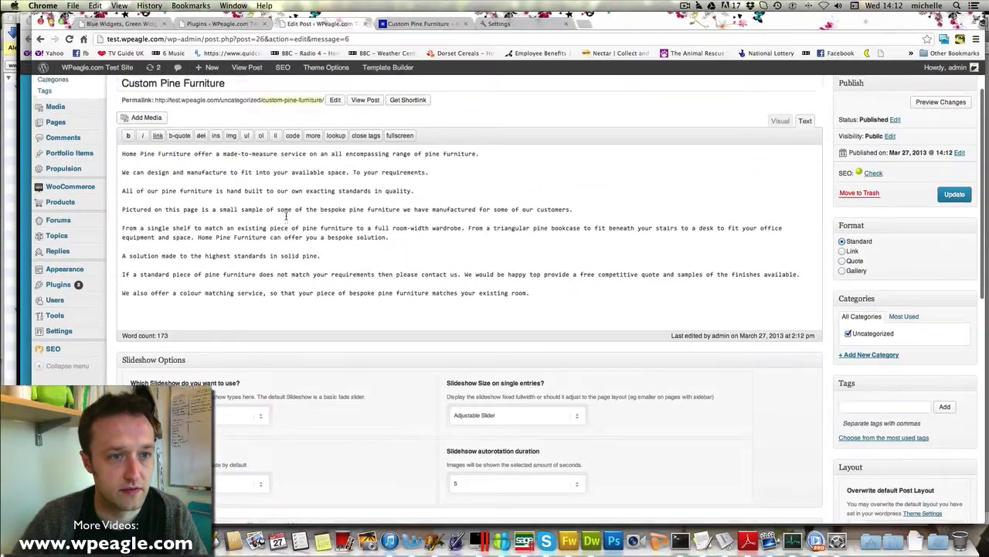
pyautogui.scroll(2, 286, 217)
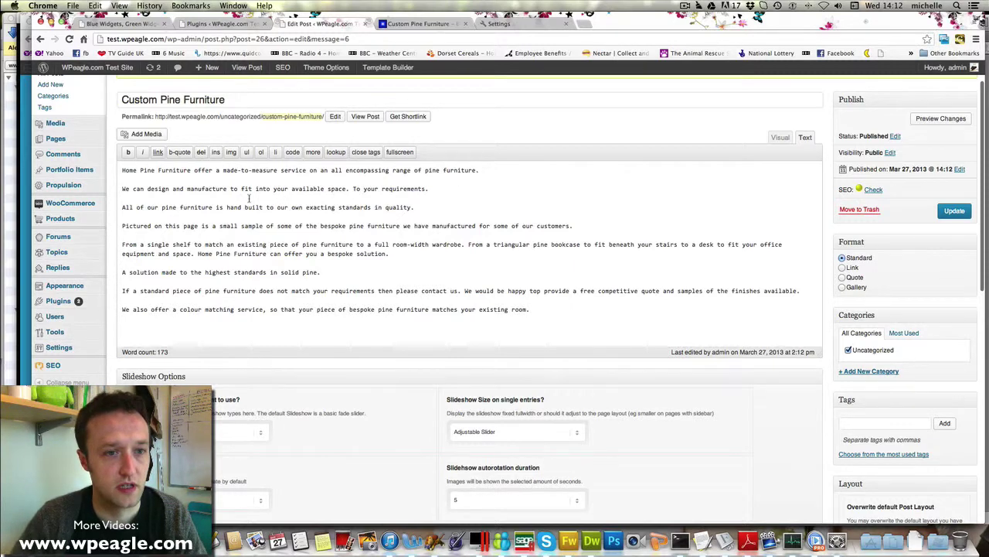
pyautogui.scroll(1, 249, 198)
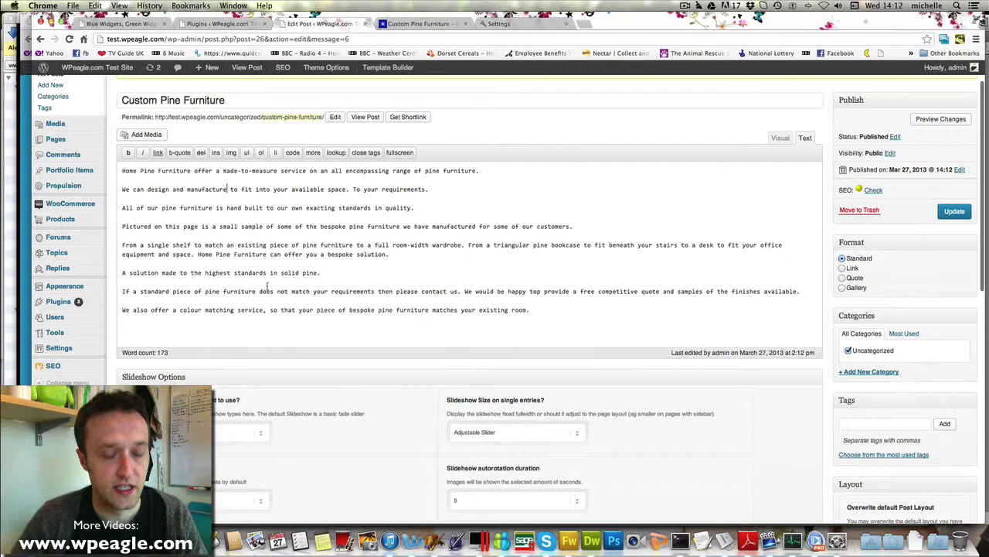
pyautogui.write('custom pine ')
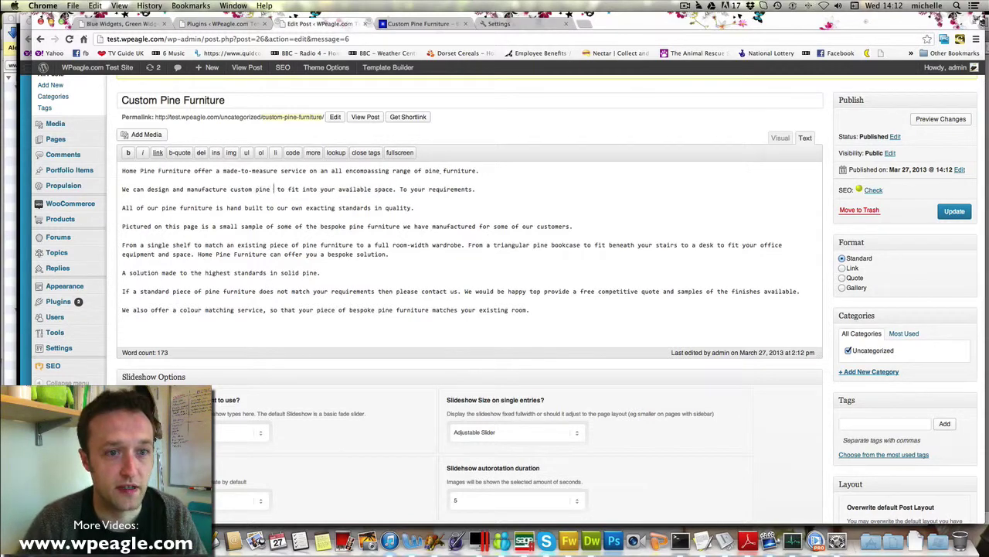
pyautogui.write('furni')
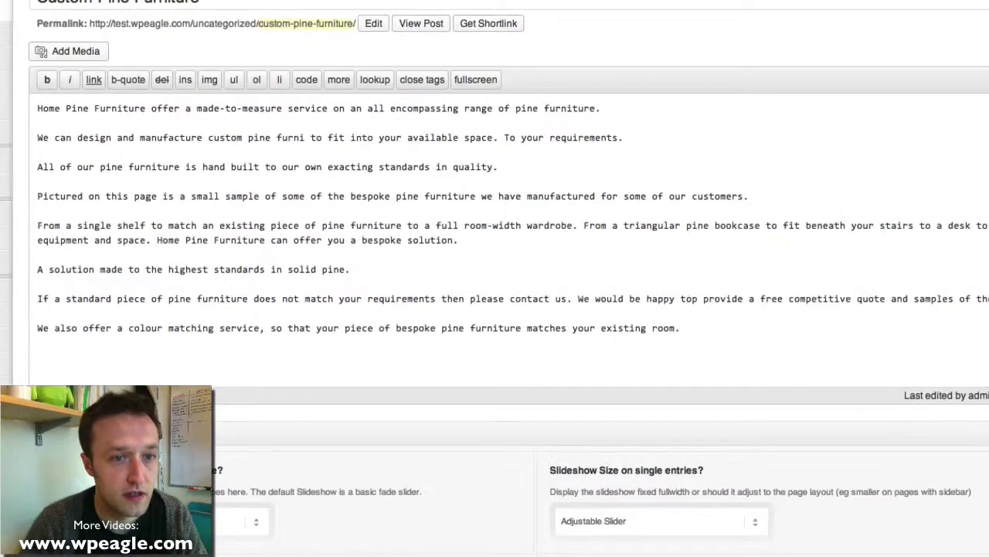
pyautogui.write('ture')
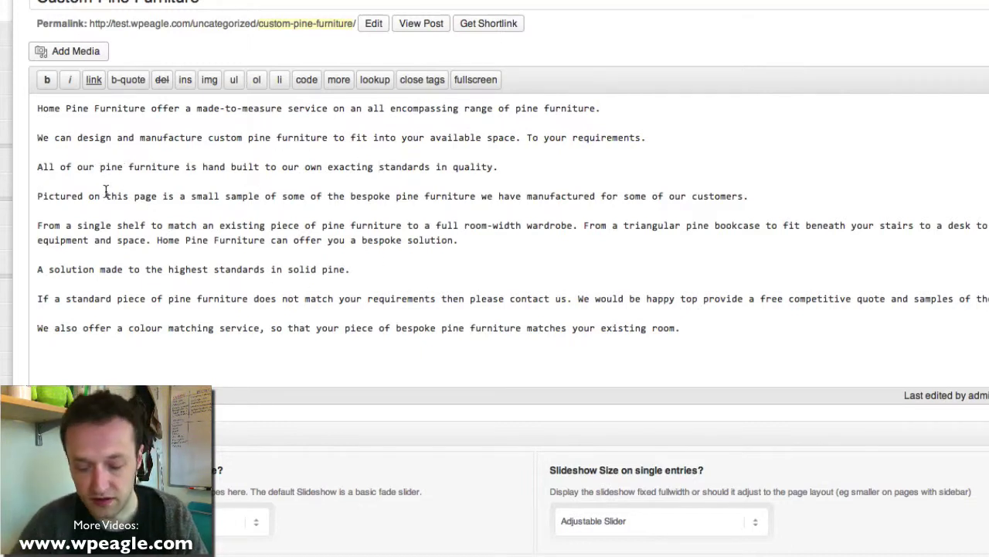
# Insert "custom" before "pine furniture" in the third paragraph of the body text and update the post
pyautogui.write('custim')
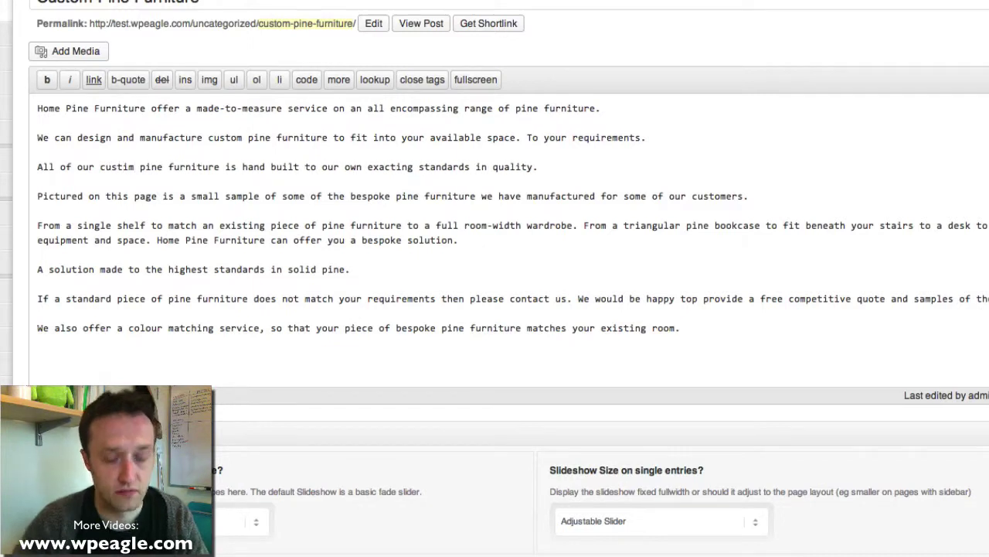
pyautogui.press('BackSpace')
pyautogui.press('BackSpace')
pyautogui.write('om')
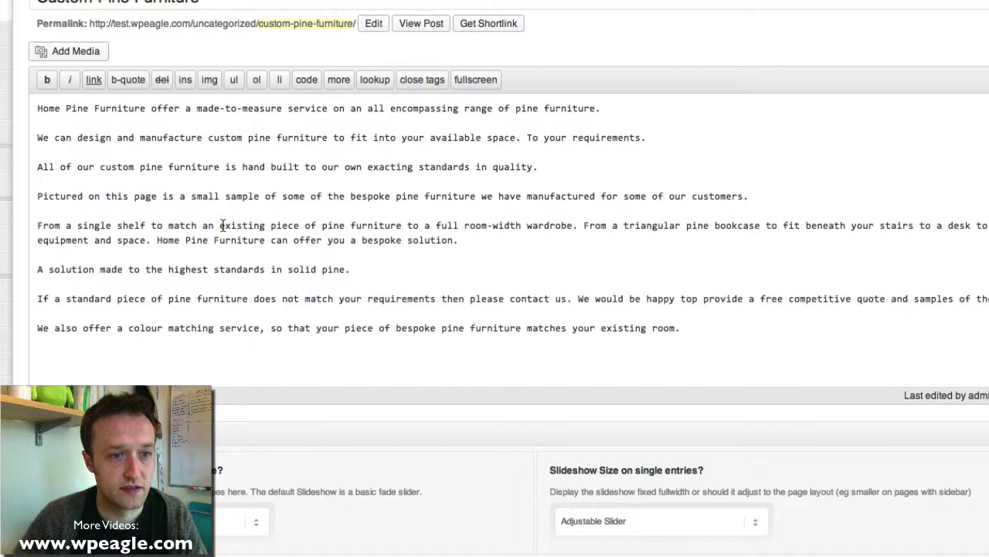
pyautogui.scroll(-1, 349, 222)
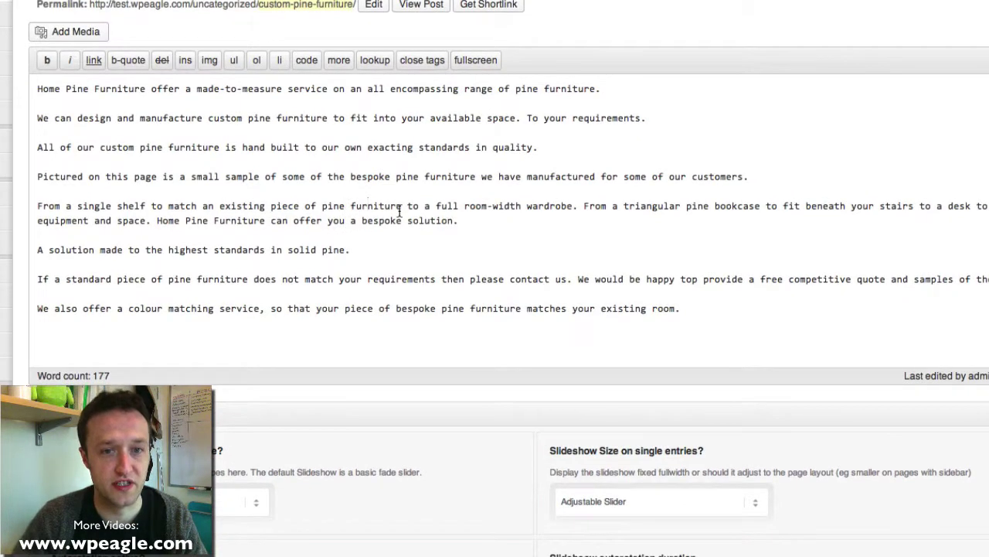
pyautogui.scroll(-1, 398, 208)
pyautogui.scroll(-2, 396, 207)
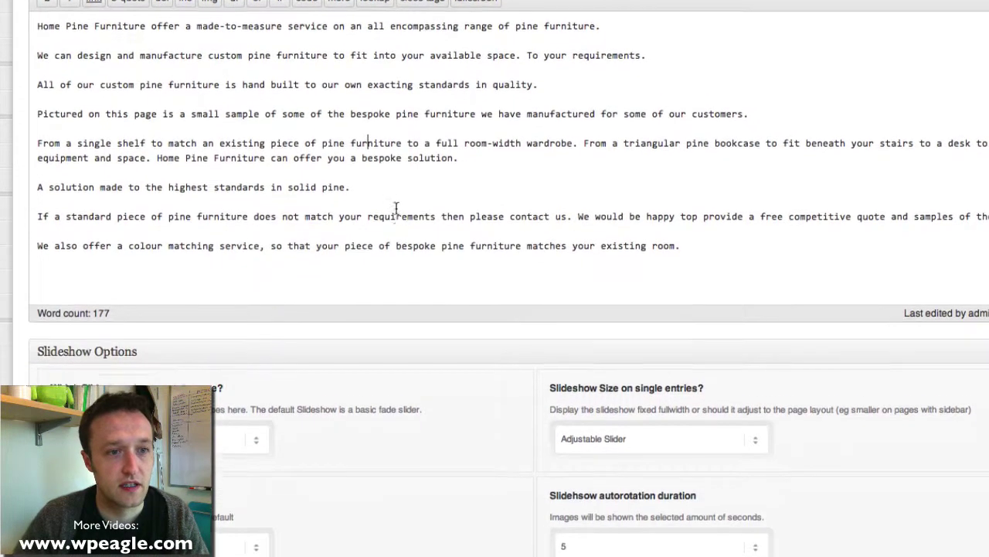
pyautogui.scroll(-5, 396, 207)
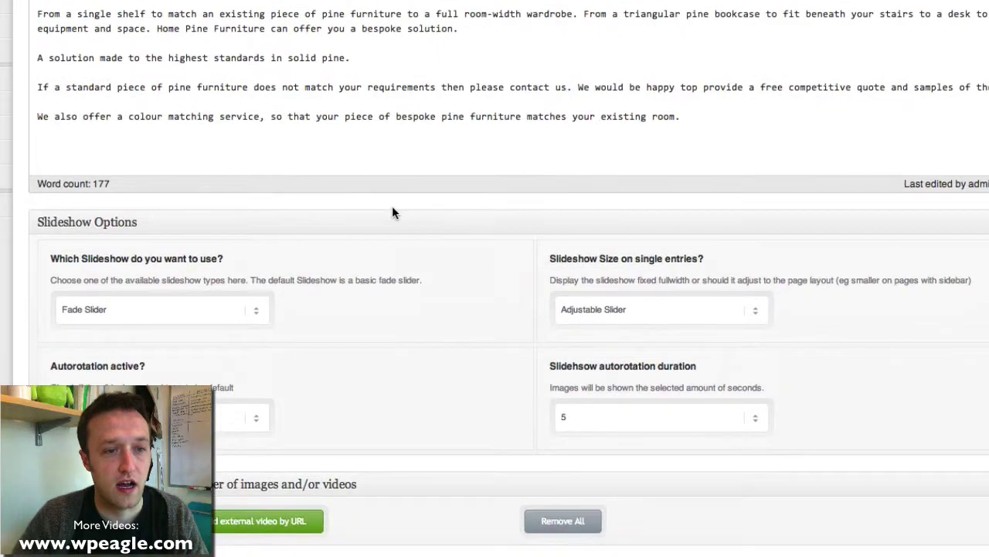
pyautogui.scroll(10, 470, 209)
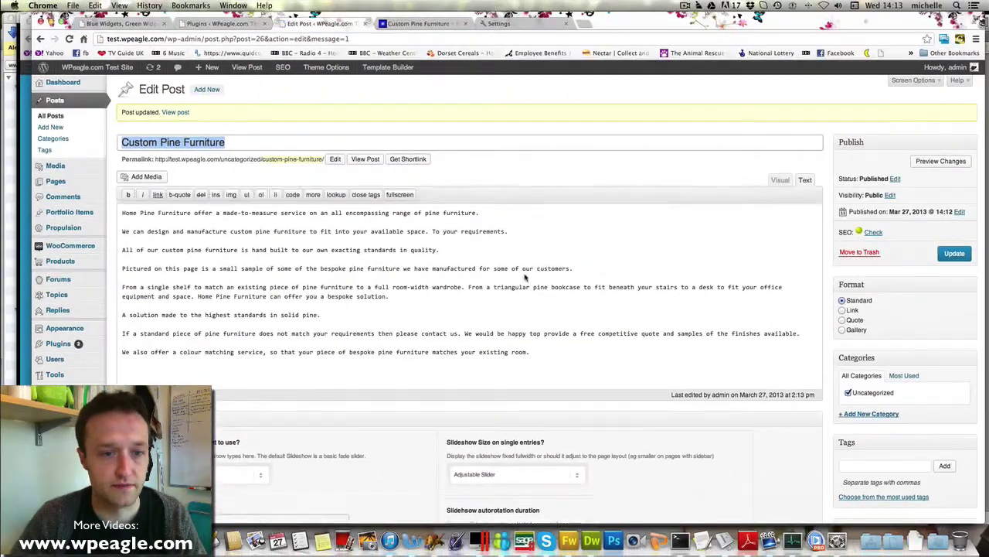
# Review the focus keyword checks and the SEO page analysis for the updated post
pyautogui.scroll(-13, 476, 257)
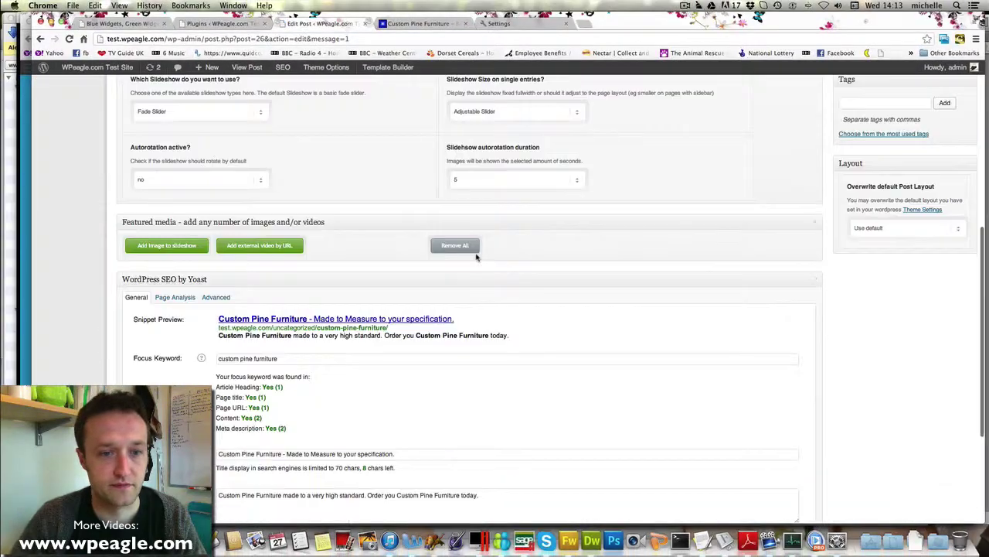
pyautogui.scroll(-3, 476, 257)
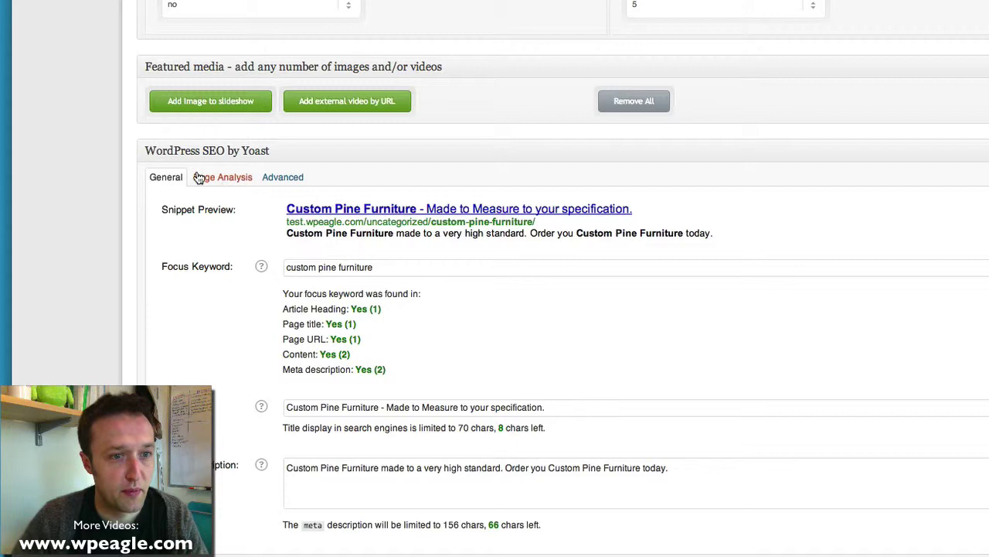
pyautogui.click(169, 225)
pyautogui.scroll(-1, 332, 162)
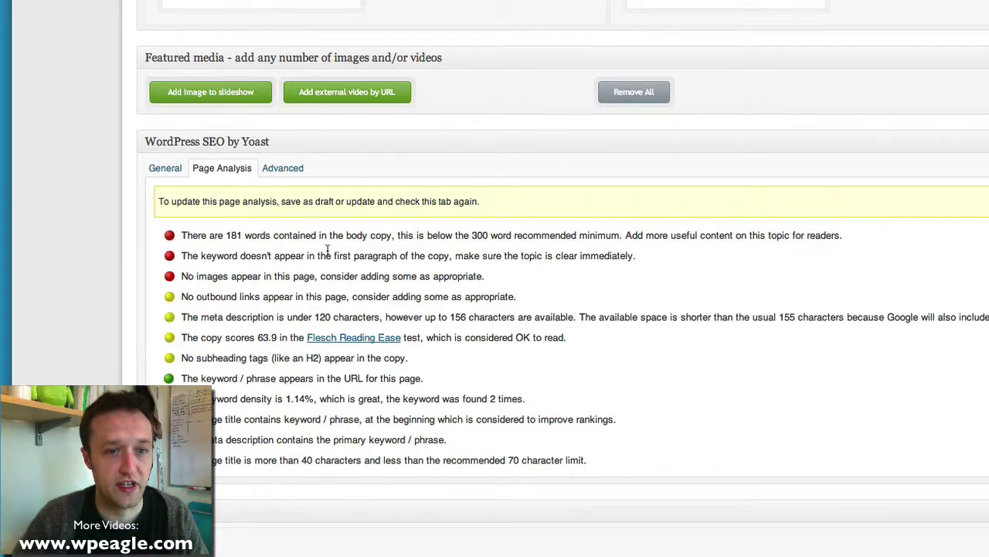
# Lengthen the post by copying its entire body text and pasting the copy beneath the last paragraph
pyautogui.scroll(10, 327, 250)
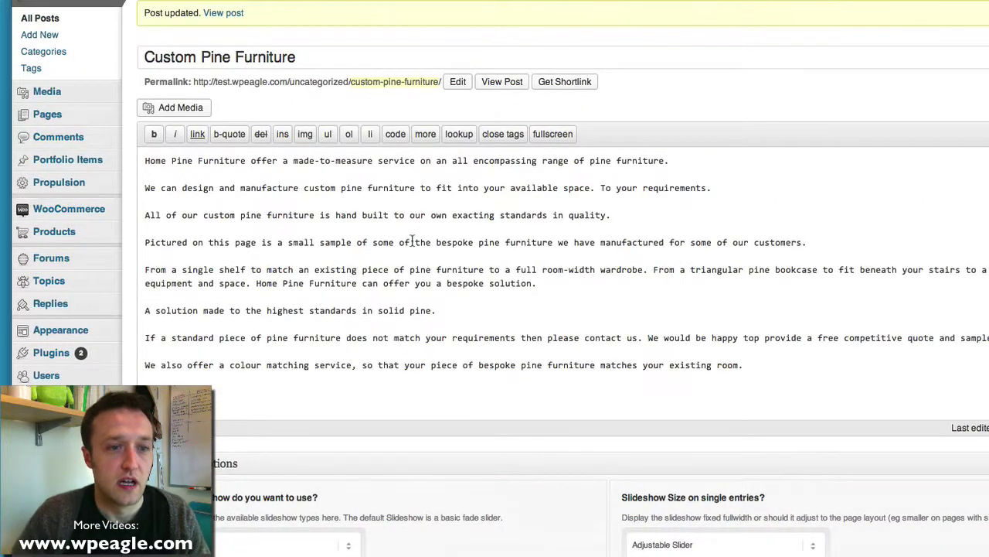
pyautogui.press('super+a')
pyautogui.press('super+c')
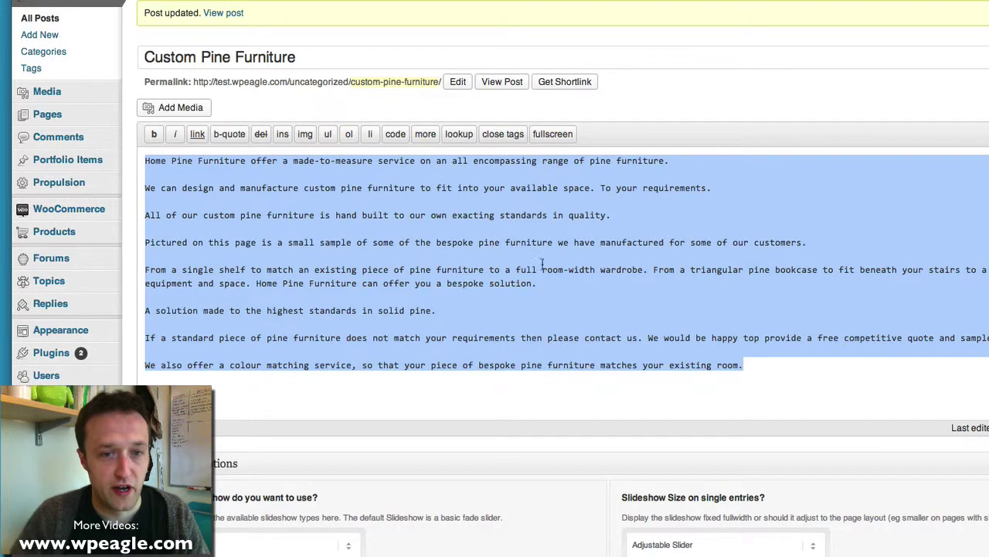
pyautogui.click(811, 378)
pyautogui.press('super+v')
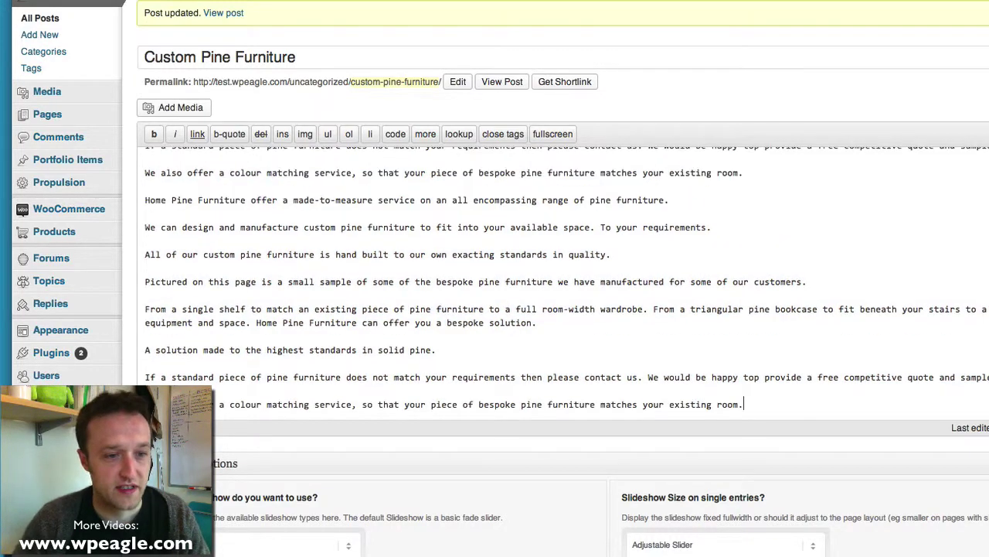
pyautogui.scroll(-5, 734, 311)
pyautogui.scroll(6, 734, 311)
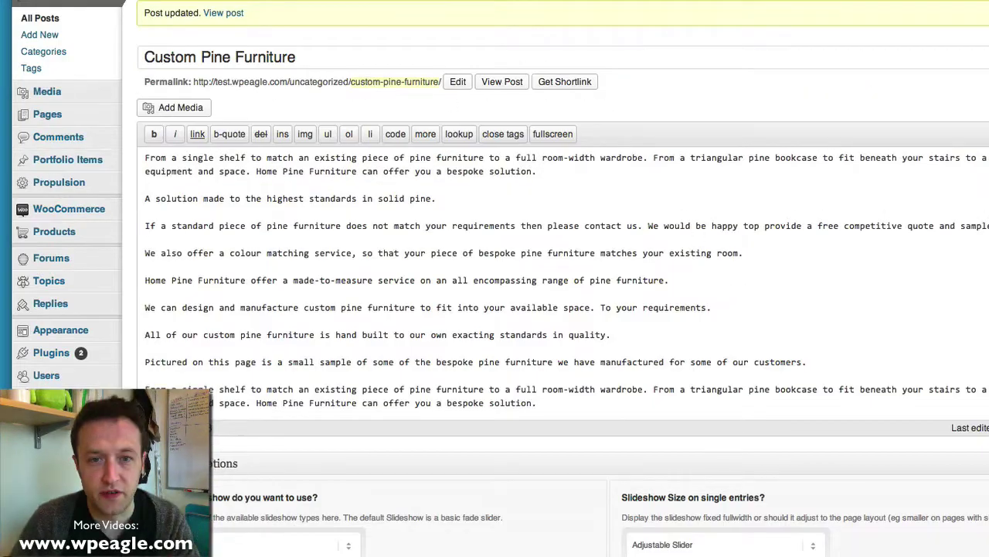
# Upload the image custom-pine-furniture.jpg from the Desktop to the post's media library
pyautogui.click(181, 107)
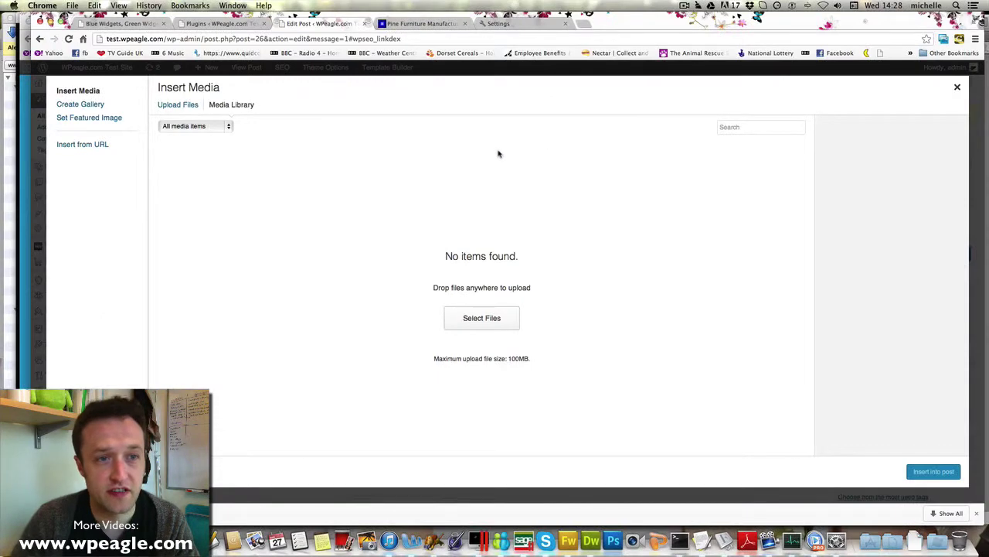
pyautogui.click(188, 108)
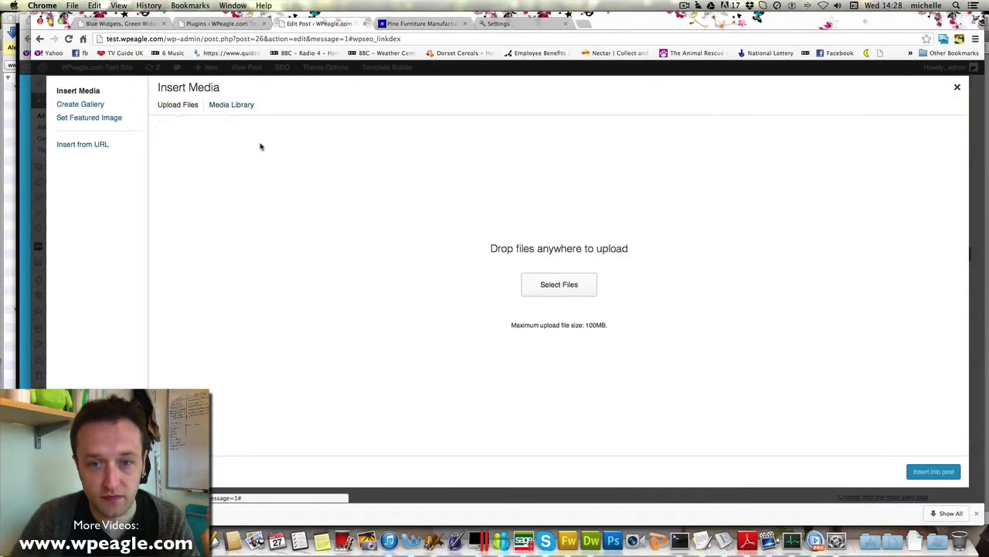
pyautogui.click(565, 288)
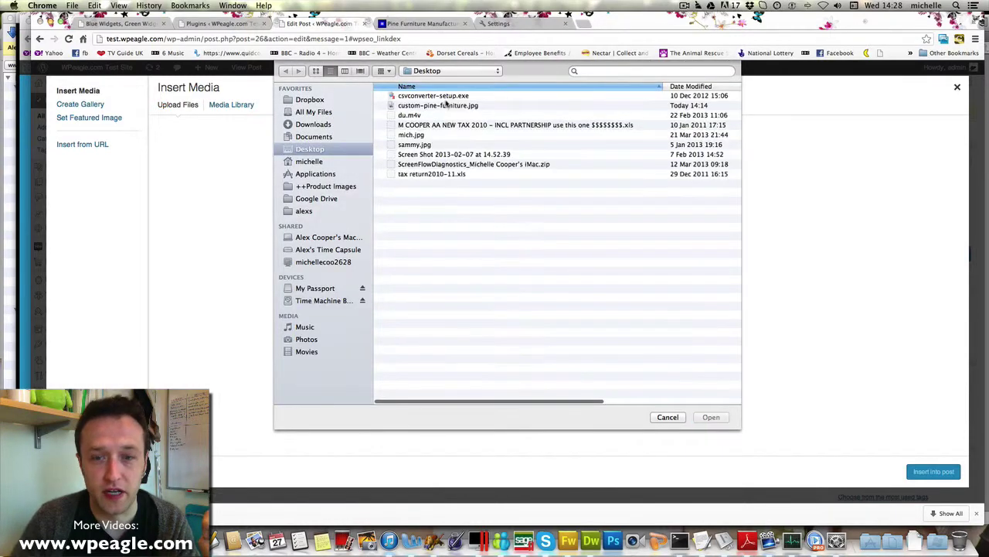
pyautogui.click(453, 107)
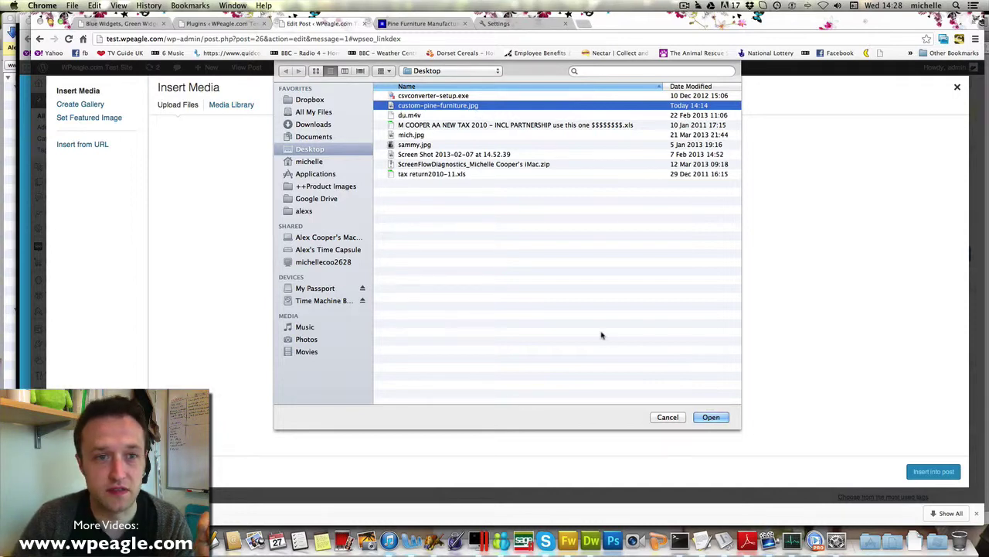
pyautogui.click(701, 416)
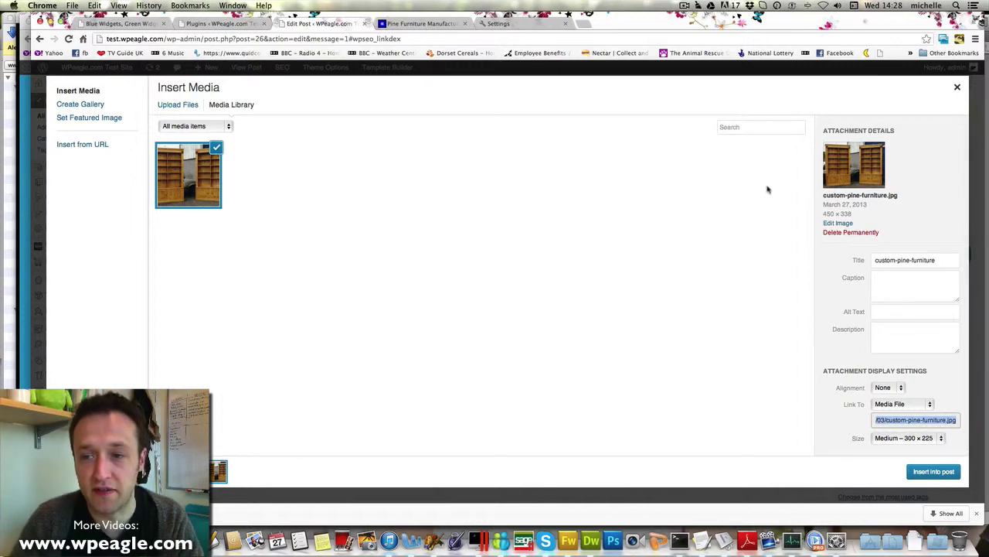
# Set the title, alt text and caption of the uploaded image to "Custom Pine Furniture"
pyautogui.click(889, 260)
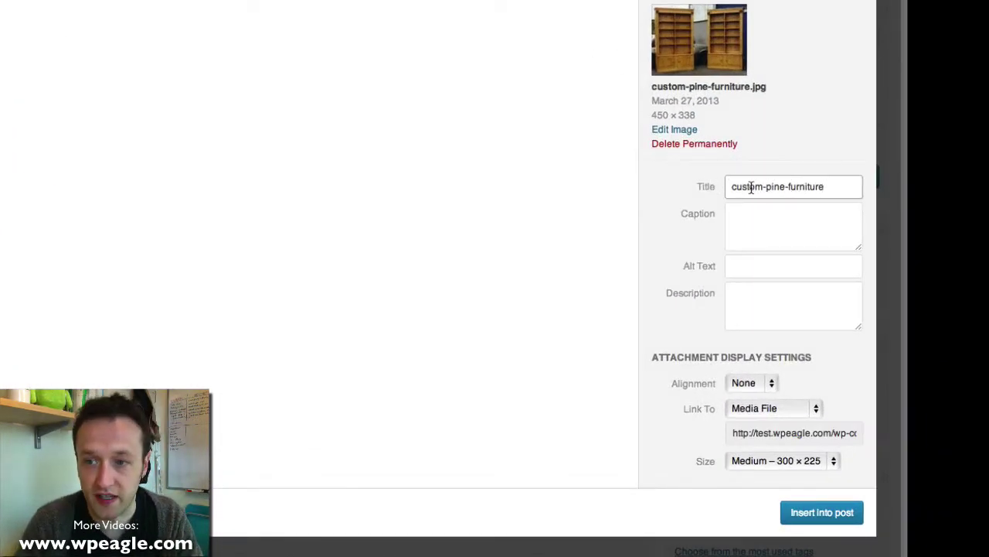
pyautogui.press('super+a')
pyautogui.write('ust')
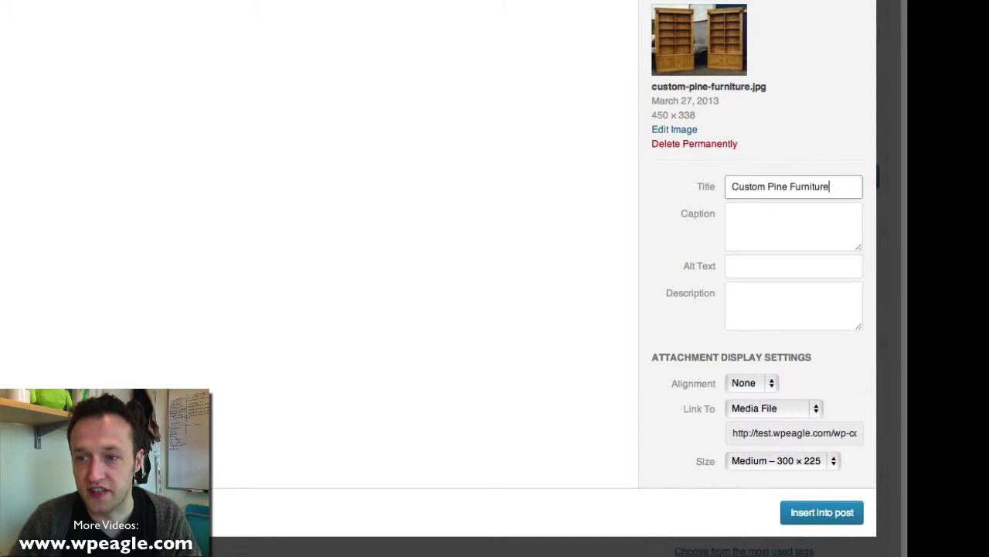
pyautogui.press('super+a')
pyautogui.press('super+c')
pyautogui.click(810, 265)
pyautogui.press('super+v')
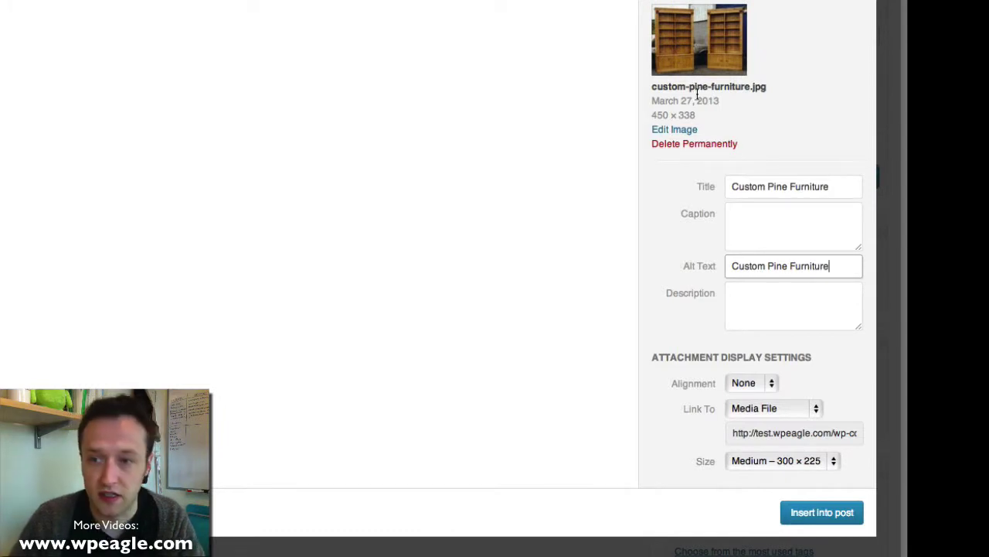
pyautogui.click(775, 216)
pyautogui.press('super+v')
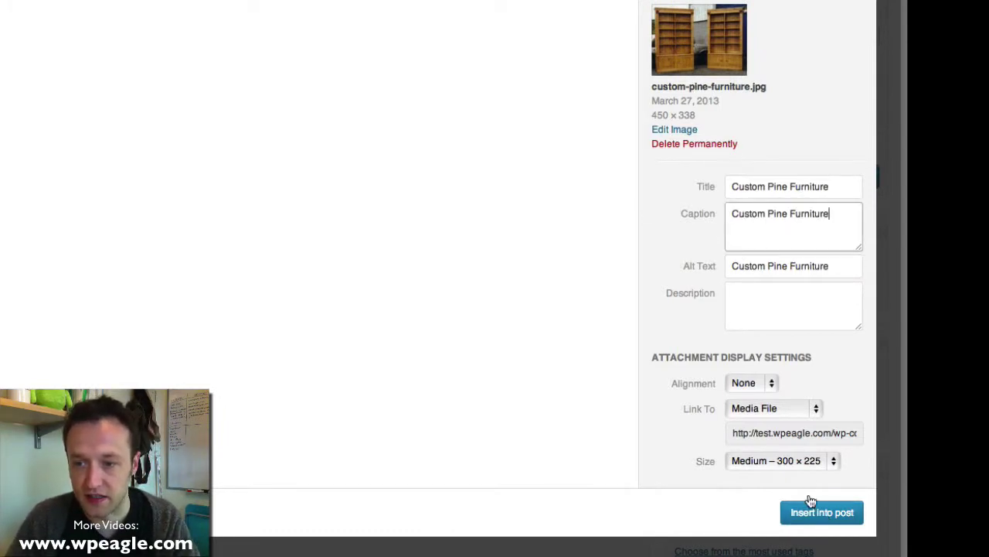
# Insert the image into the post with right alignment at the Medium – 300 × 225 size
pyautogui.click(803, 461)
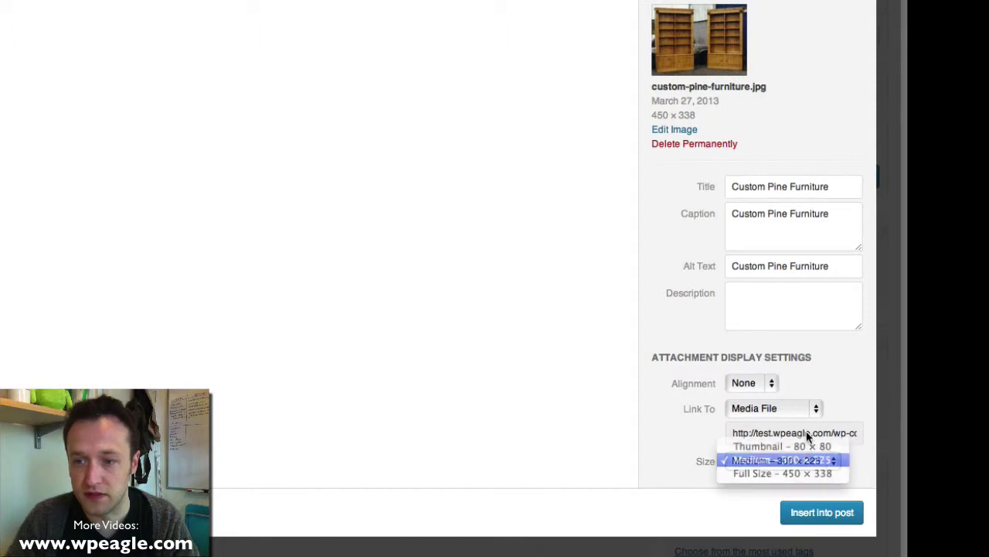
pyautogui.click(804, 461)
pyautogui.click(771, 385)
pyautogui.click(746, 367)
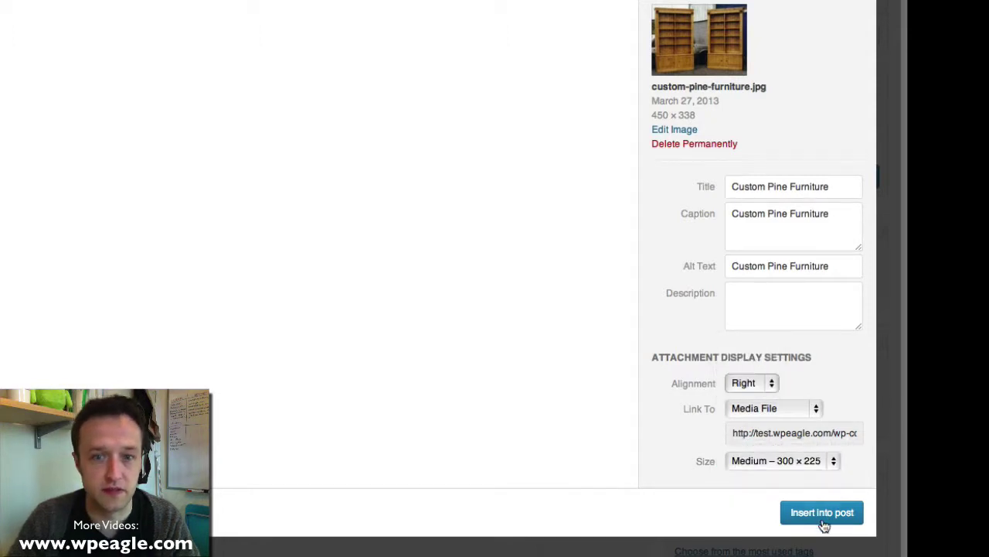
pyautogui.click(822, 513)
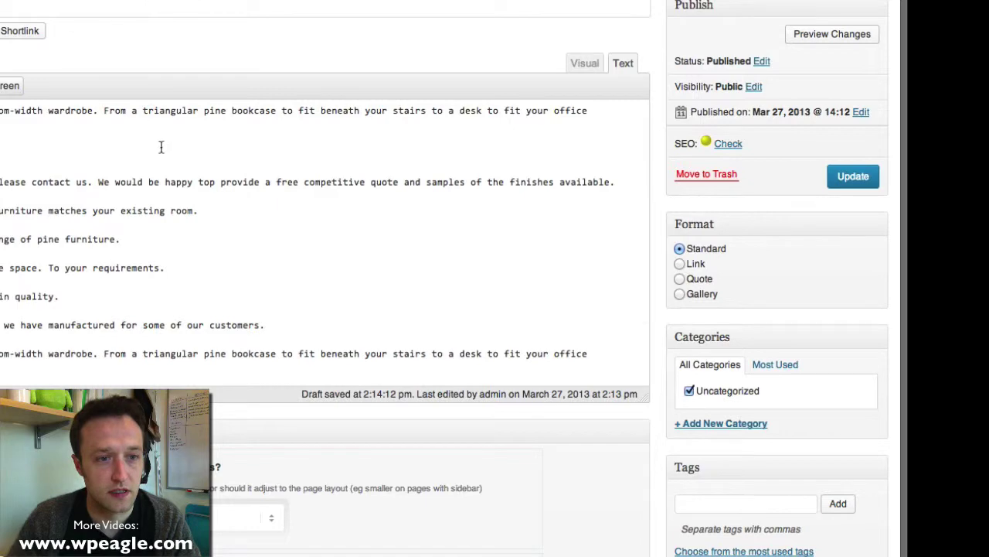
# Move the image's caption code from the end of the body text to its very beginning and update the post
pyautogui.scroll(-5, 160, 148)
pyautogui.scroll(-3, 159, 148)
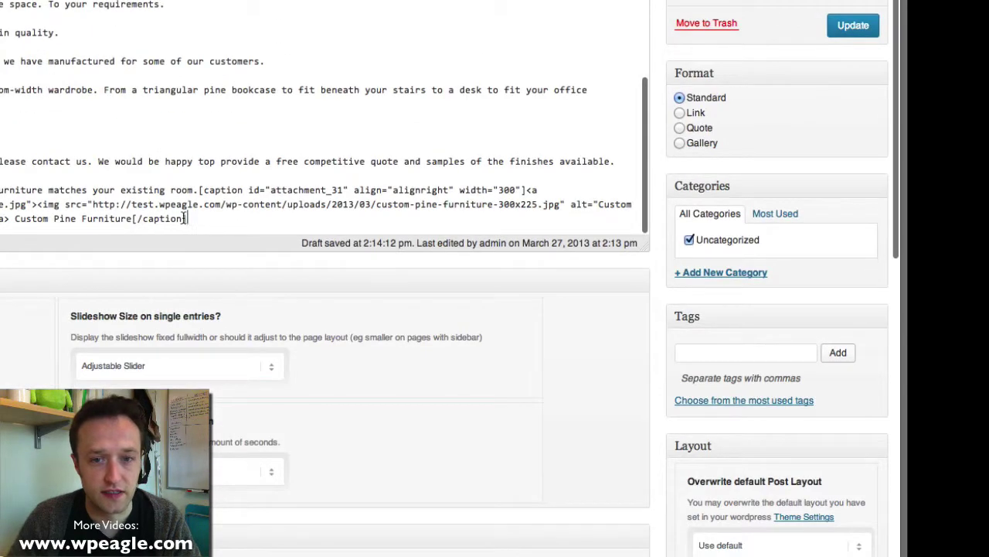
pyautogui.moveTo(187, 218); pyautogui.dragTo(198, 190)
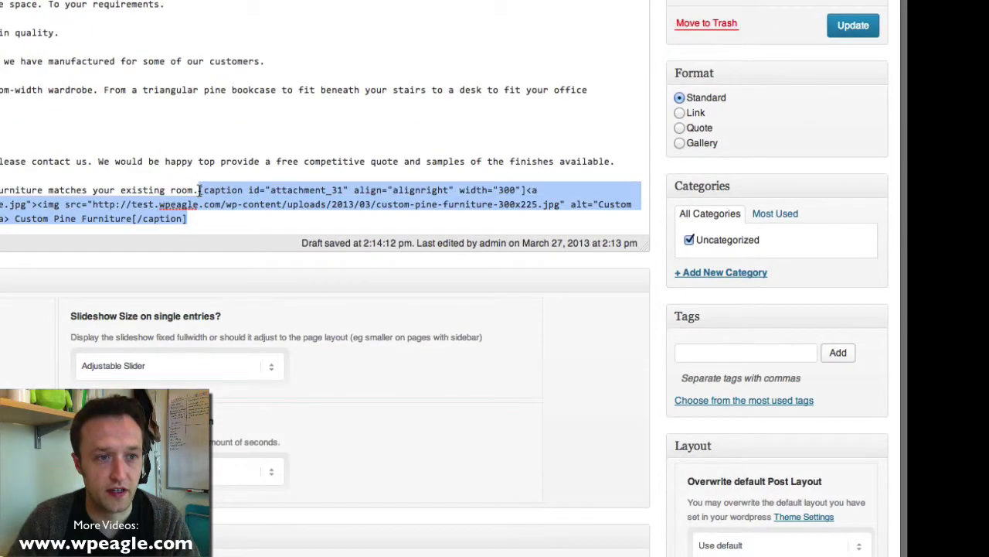
pyautogui.press('BackSpace')
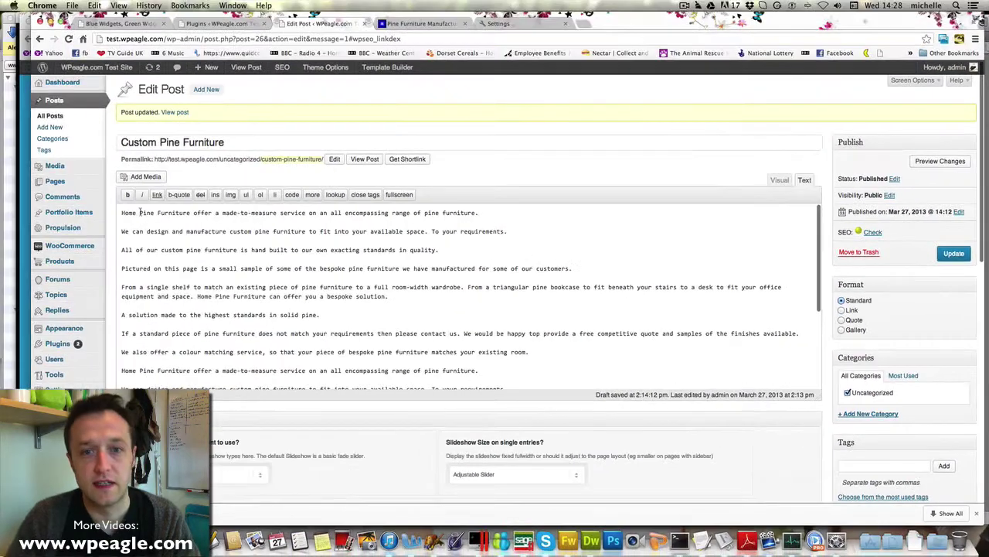
pyautogui.press('super+z')
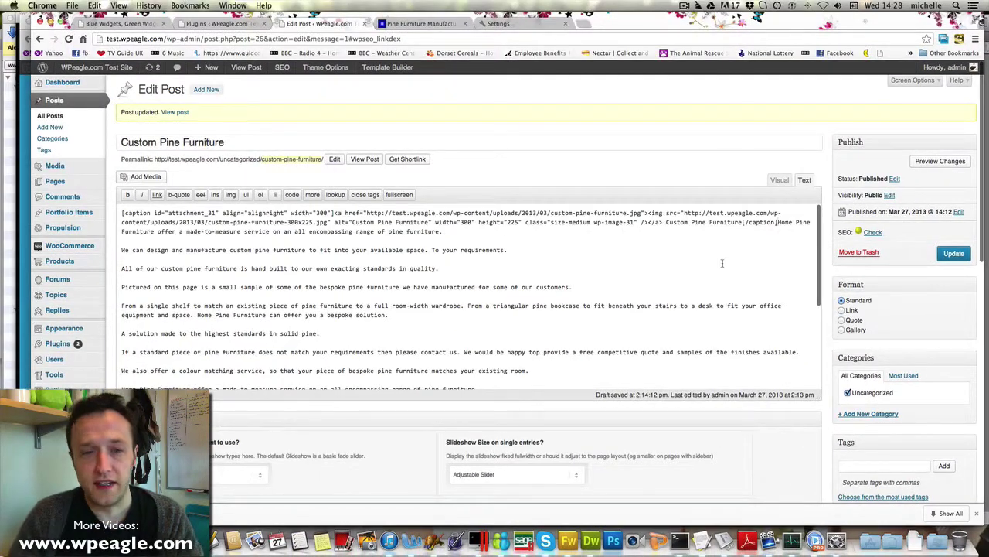
pyautogui.click(949, 258)
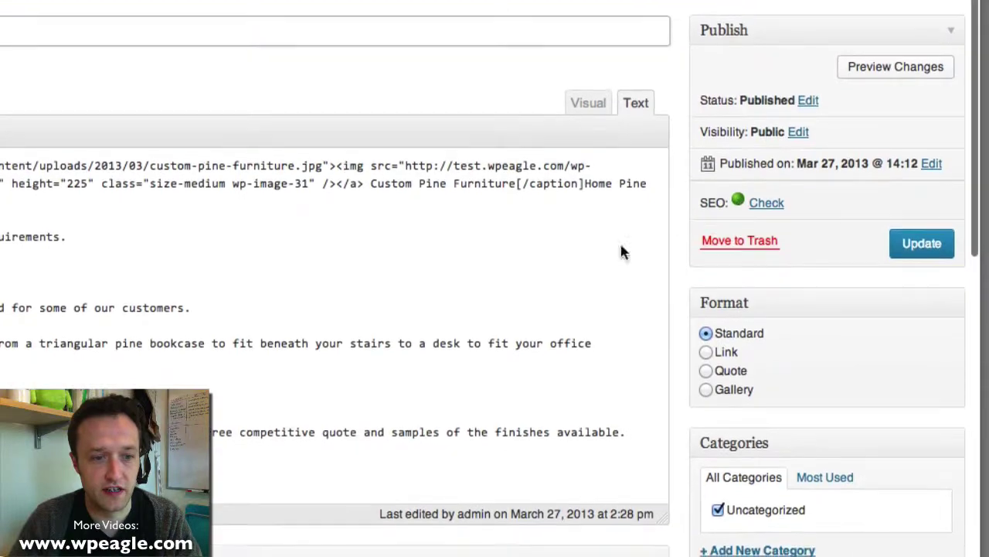
# Review the SEO page analysis of the post with its new image
pyautogui.scroll(-10, 371, 271)
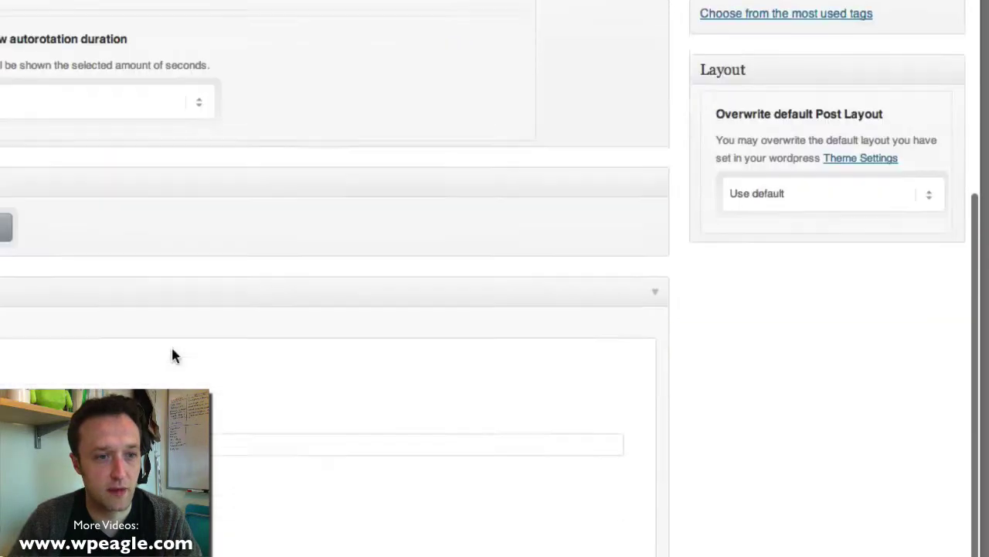
pyautogui.scroll(-3, 174, 355)
pyautogui.click(250, 72)
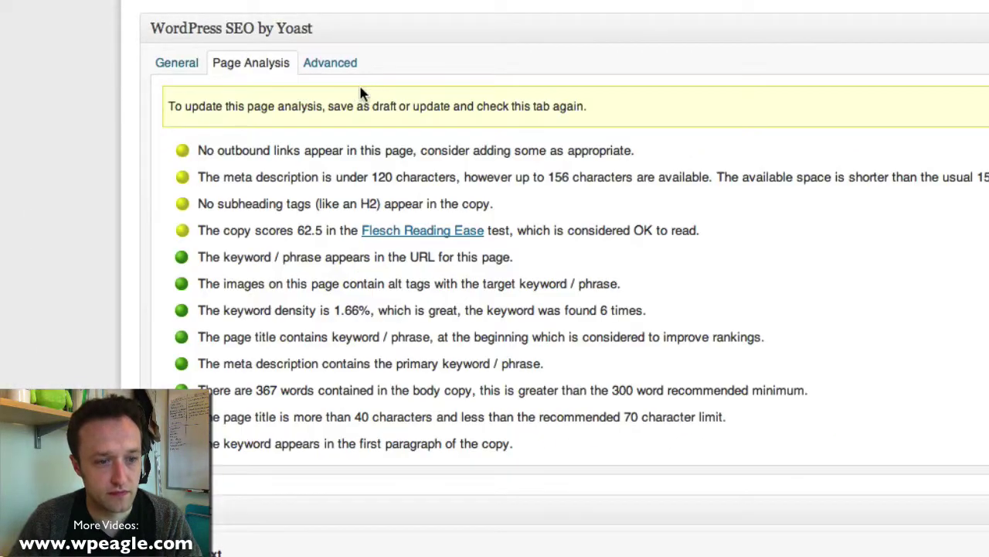
pyautogui.scroll(-1, 382, 93)
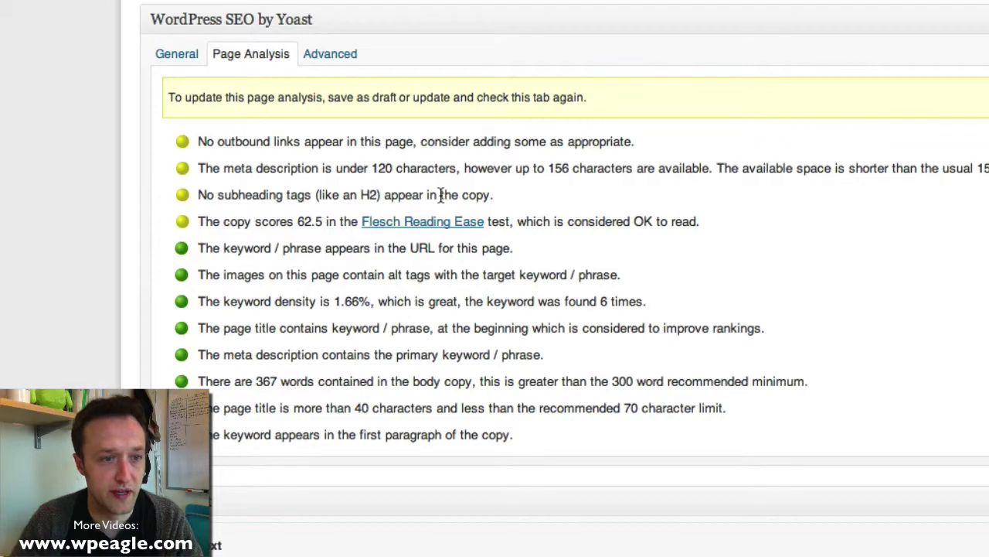
# Add the subheading "<h2>Custom Pine Furniture</h2>" on its own line below the image code and update the post
pyautogui.scroll(10, 442, 195)
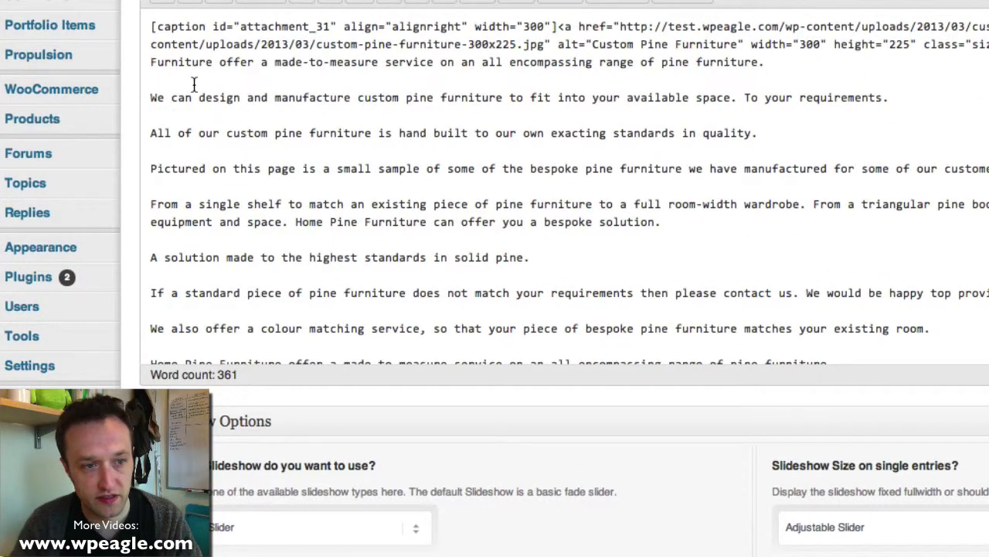
pyautogui.click(150, 62)
pyautogui.press('Return')
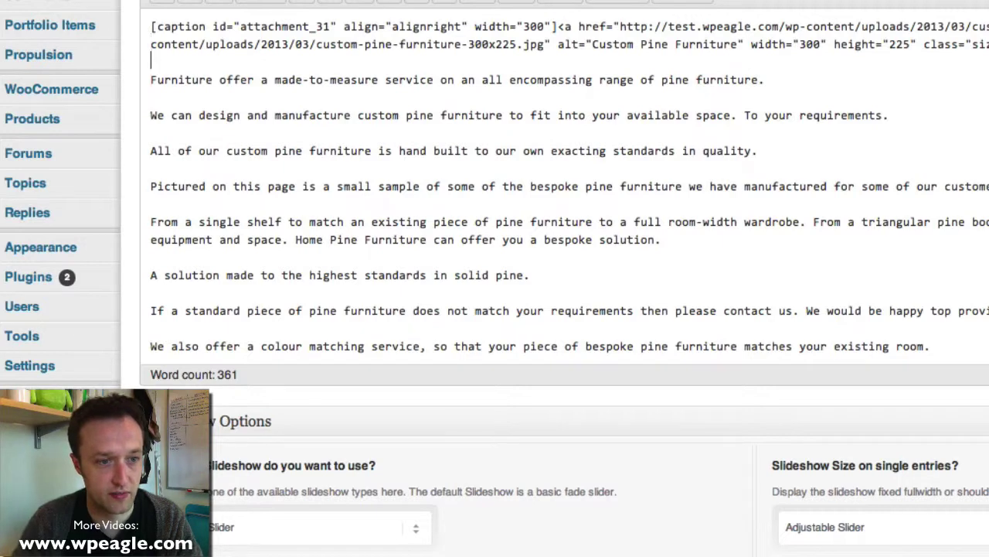
pyautogui.press('Return')
pyautogui.press('Return')
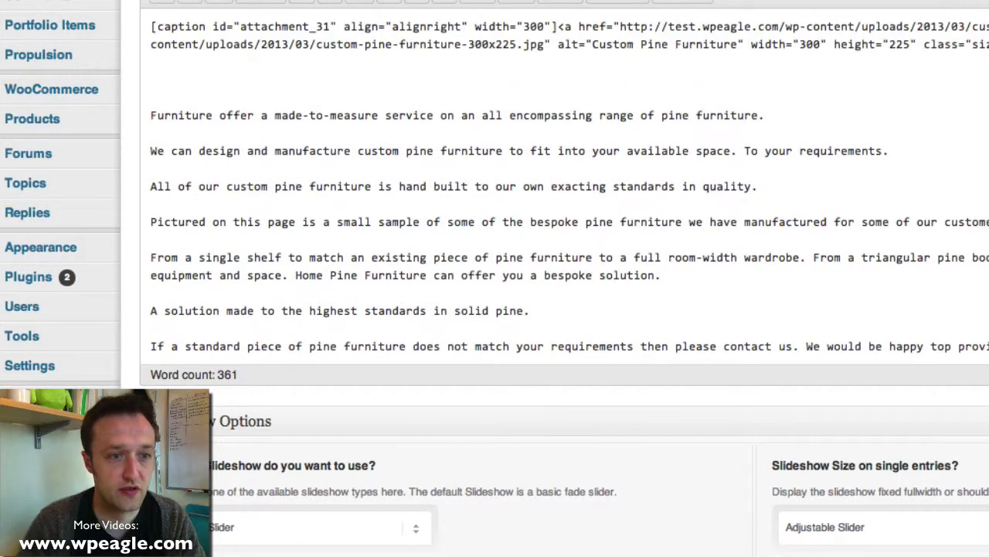
pyautogui.write('<h2>Custom ')
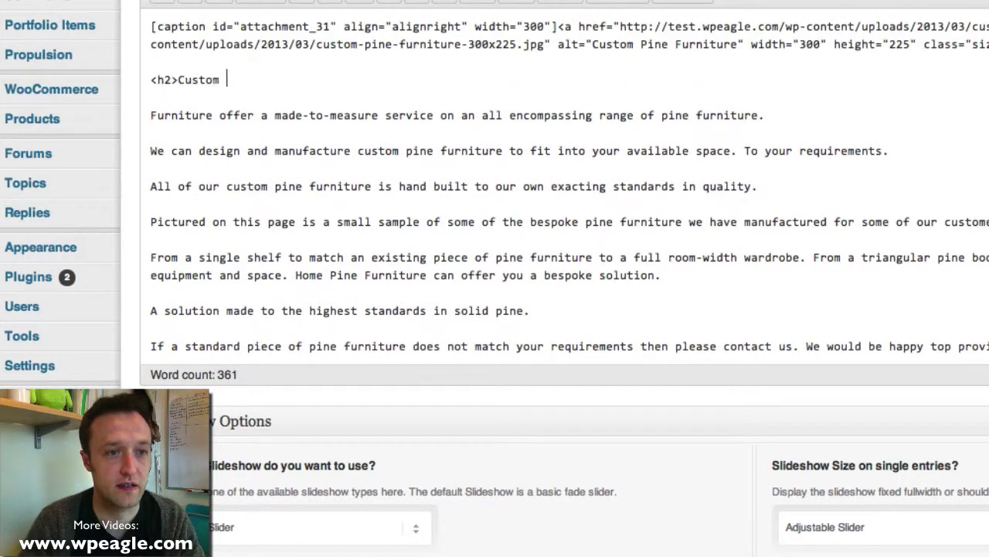
pyautogui.write('Pine Furni')
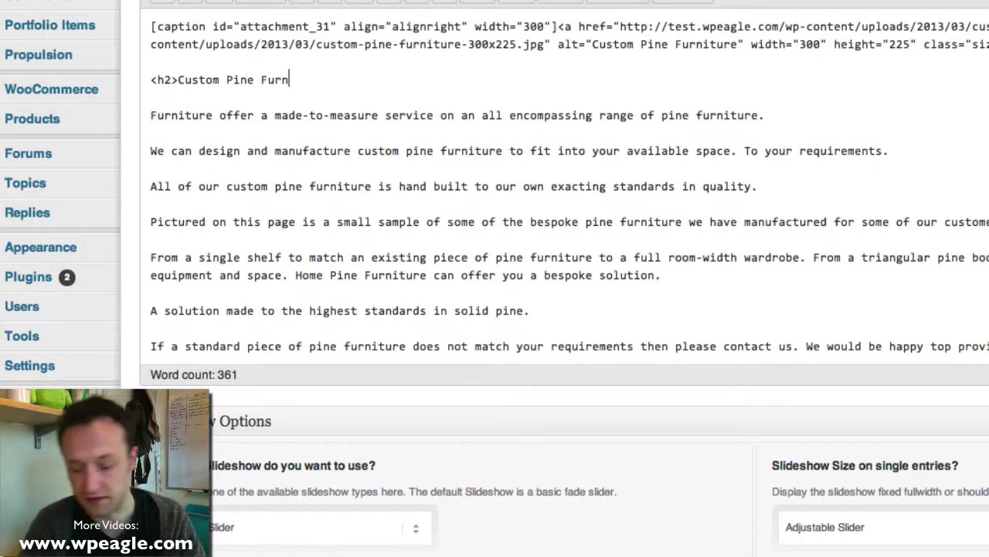
pyautogui.write('ture</h2>')
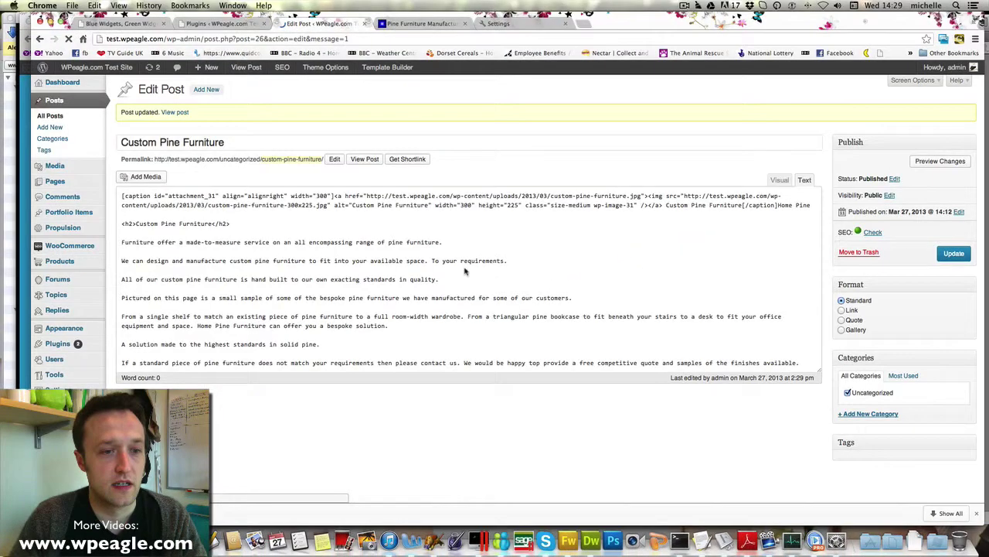
# Check the SEO page analysis after adding the subheading, and look over the post's body text
pyautogui.scroll(-15, 433, 265)
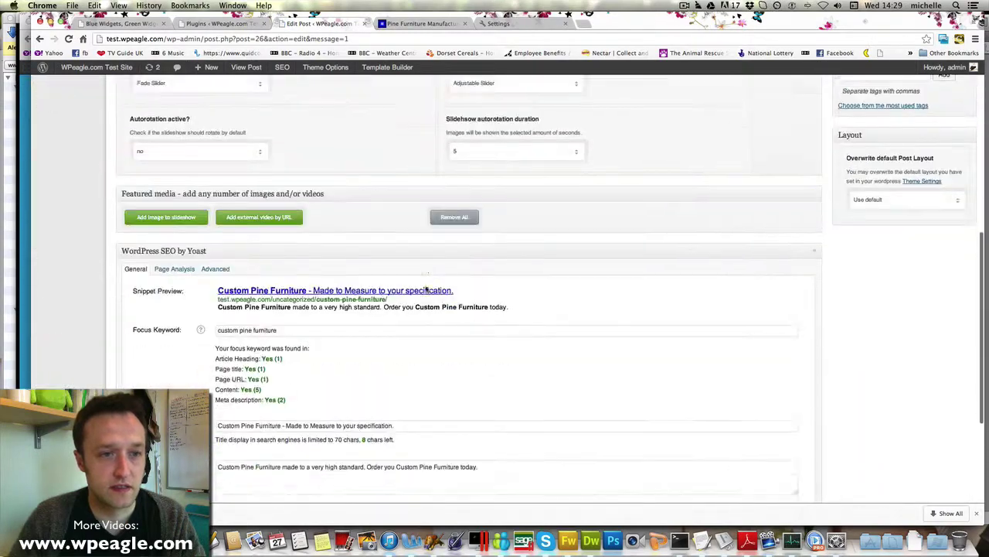
pyautogui.scroll(2, 193, 193)
pyautogui.click(173, 164)
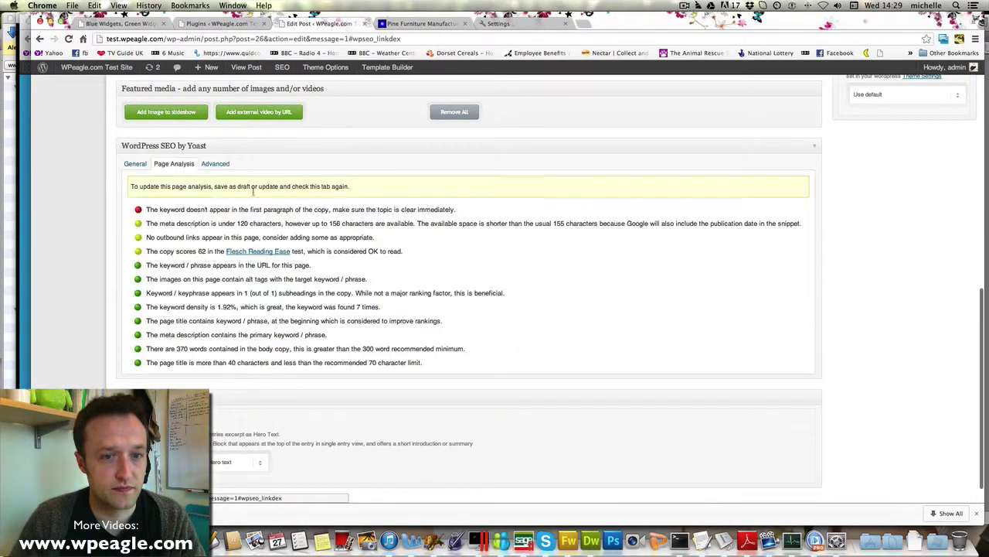
pyautogui.scroll(1, 265, 198)
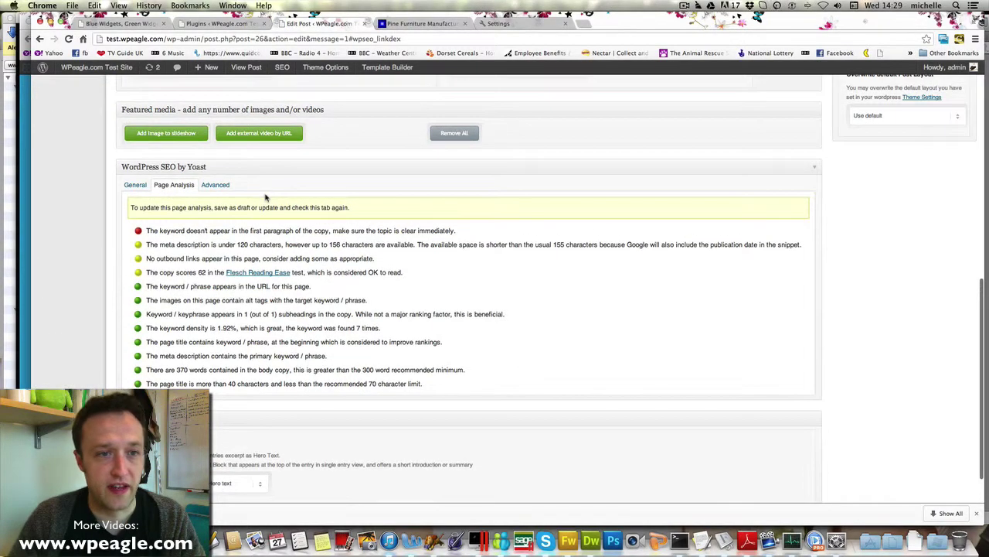
pyautogui.scroll(10, 380, 263)
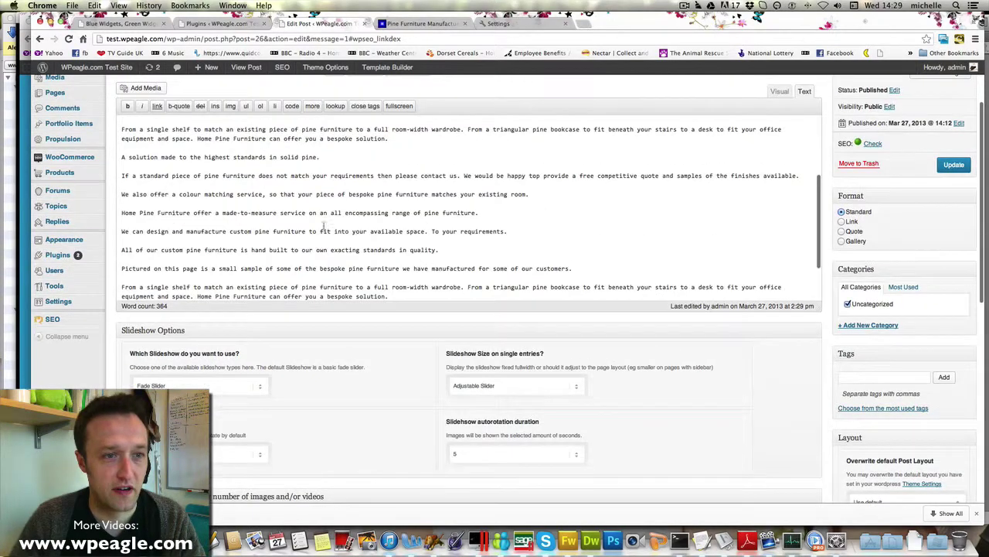
pyautogui.scroll(1, 298, 209)
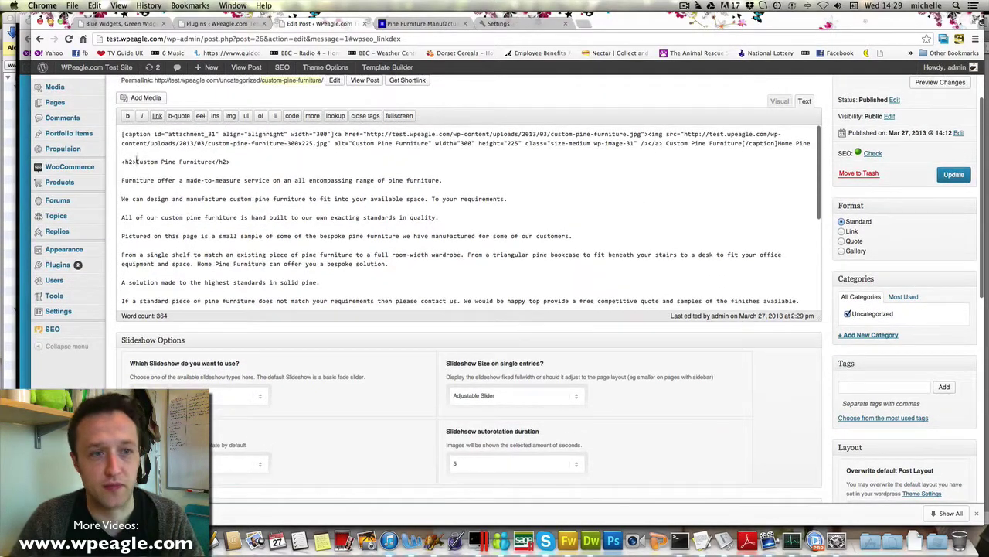
pyautogui.scroll(-3, 153, 199)
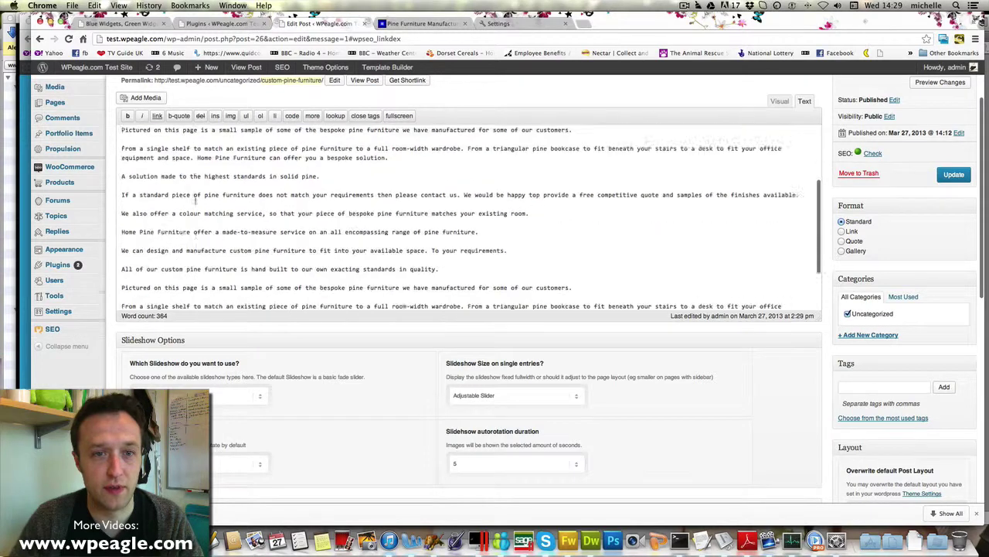
pyautogui.scroll(5, 153, 199)
# View the published post on the site, enlarge its bookcase image and look through the page's text and SEO indicator
pyautogui.click(364, 122)
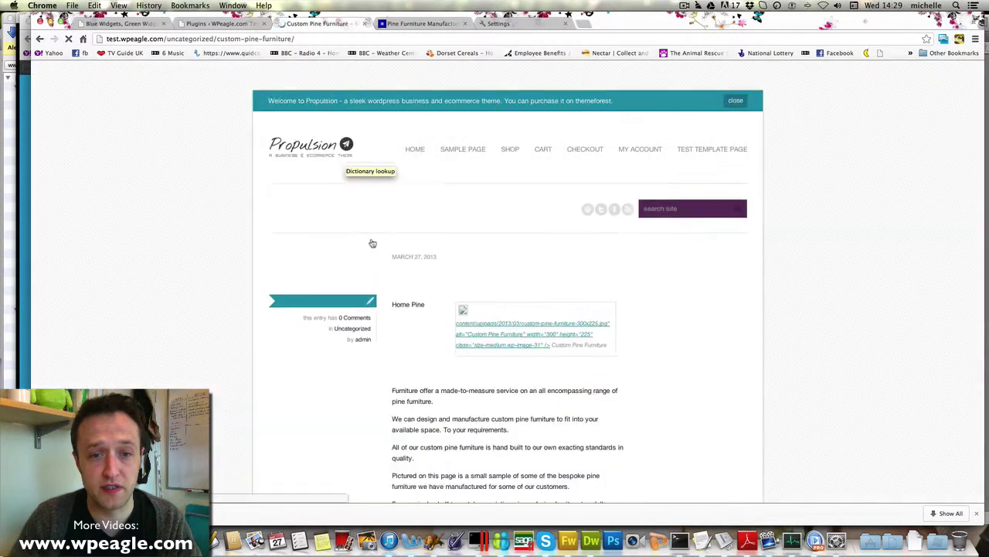
pyautogui.scroll(-1, 462, 232)
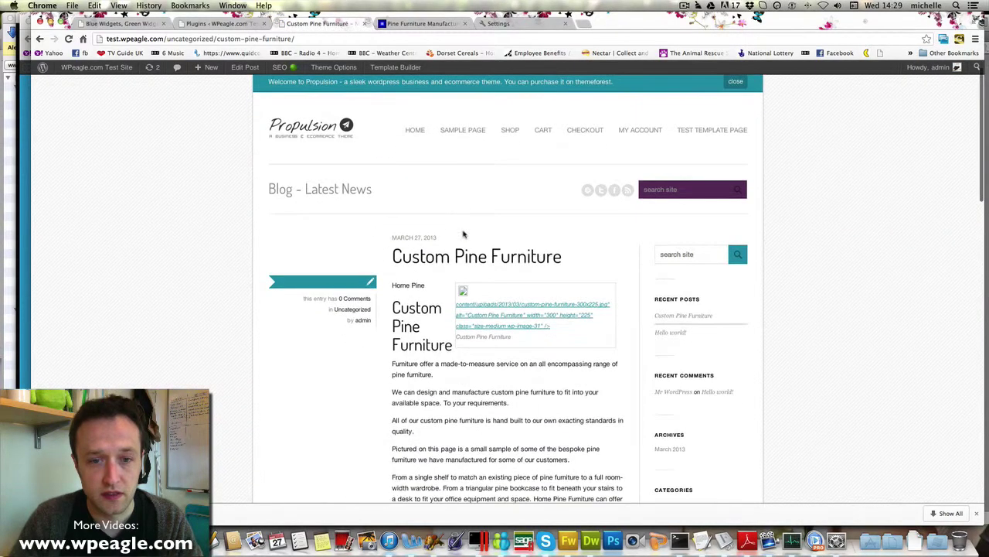
pyautogui.click(503, 323)
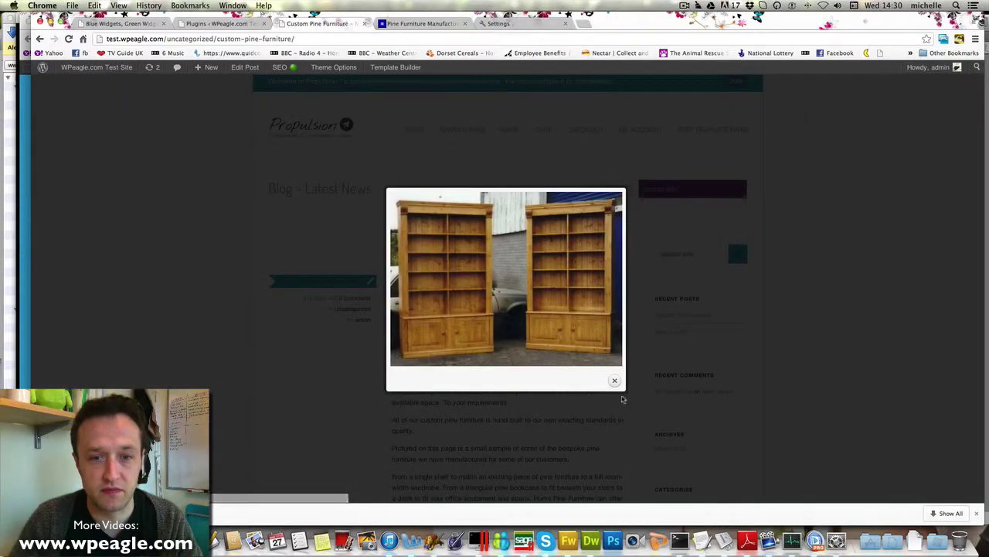
pyautogui.click(614, 379)
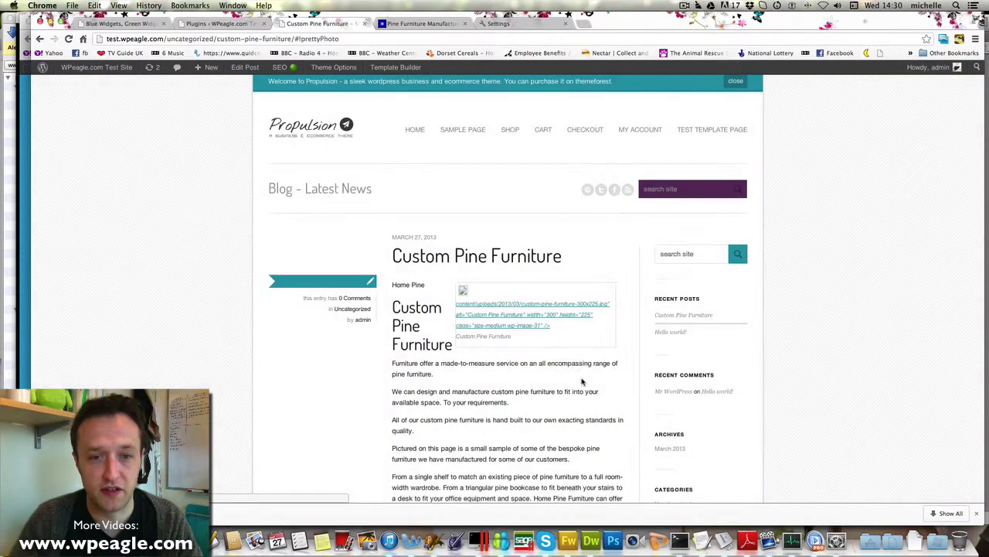
pyautogui.click(534, 307)
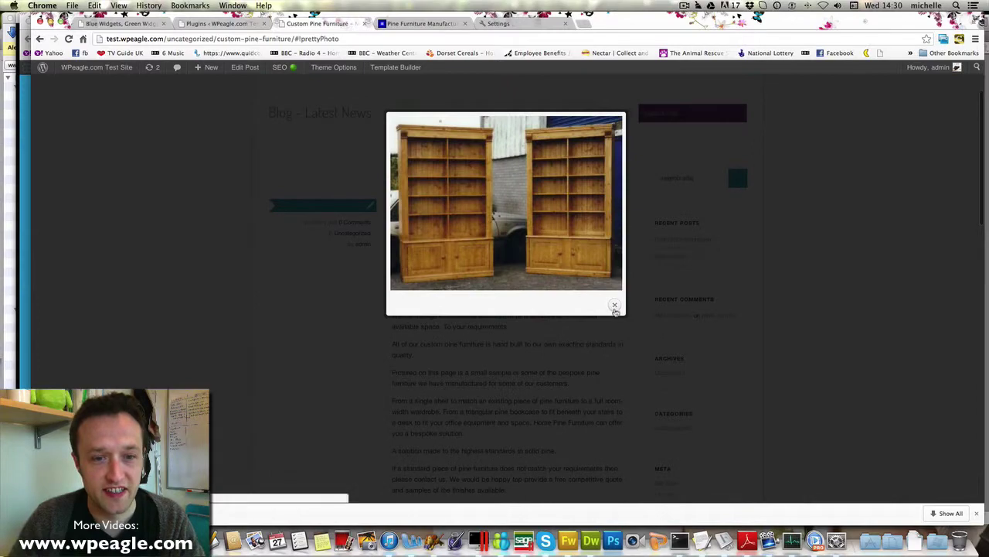
pyautogui.click(616, 310)
pyautogui.scroll(-5, 528, 255)
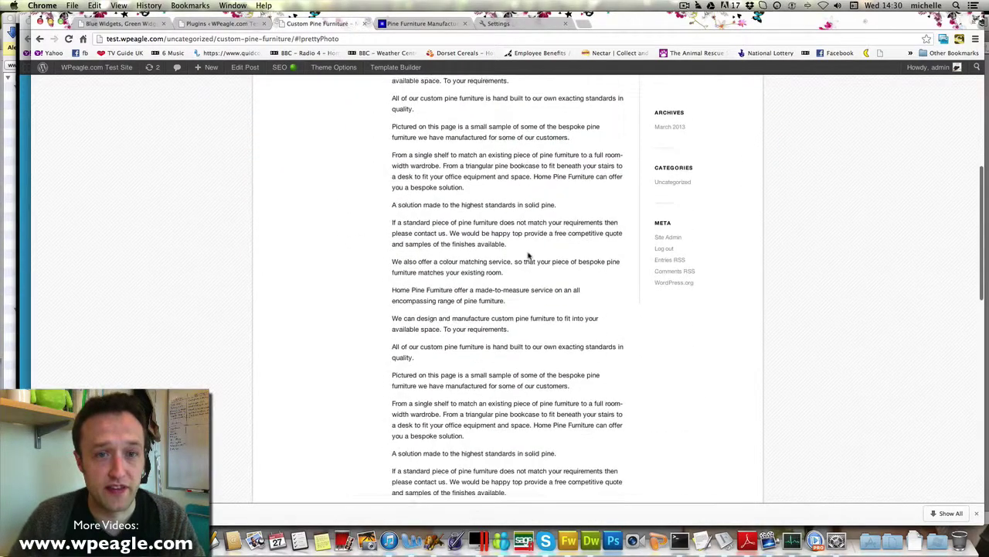
pyautogui.scroll(10, 528, 255)
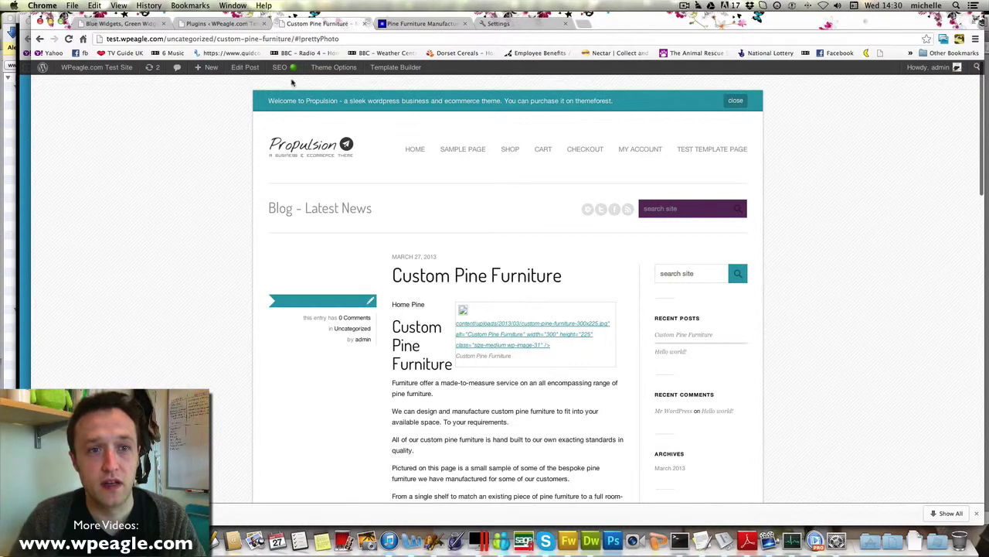
pyautogui.moveTo(279, 69)
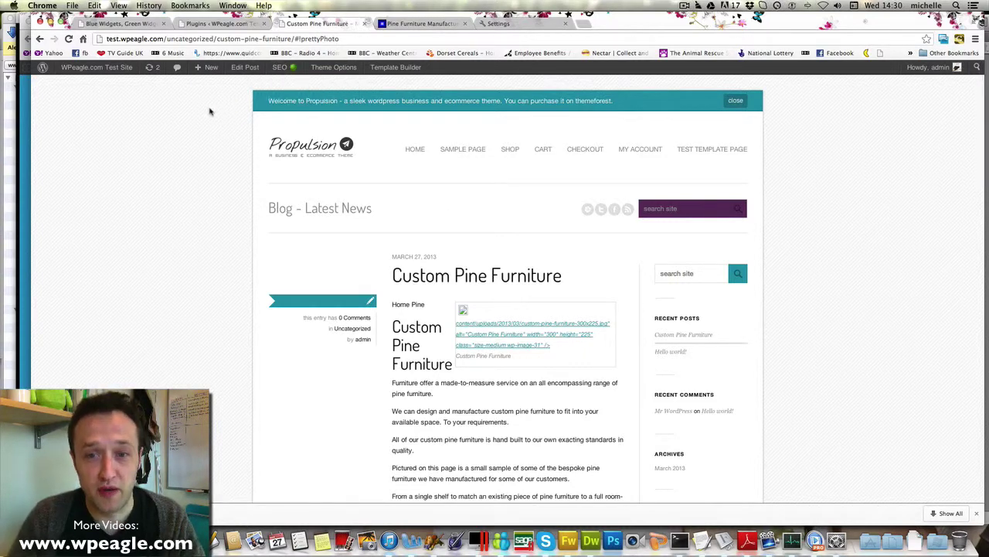